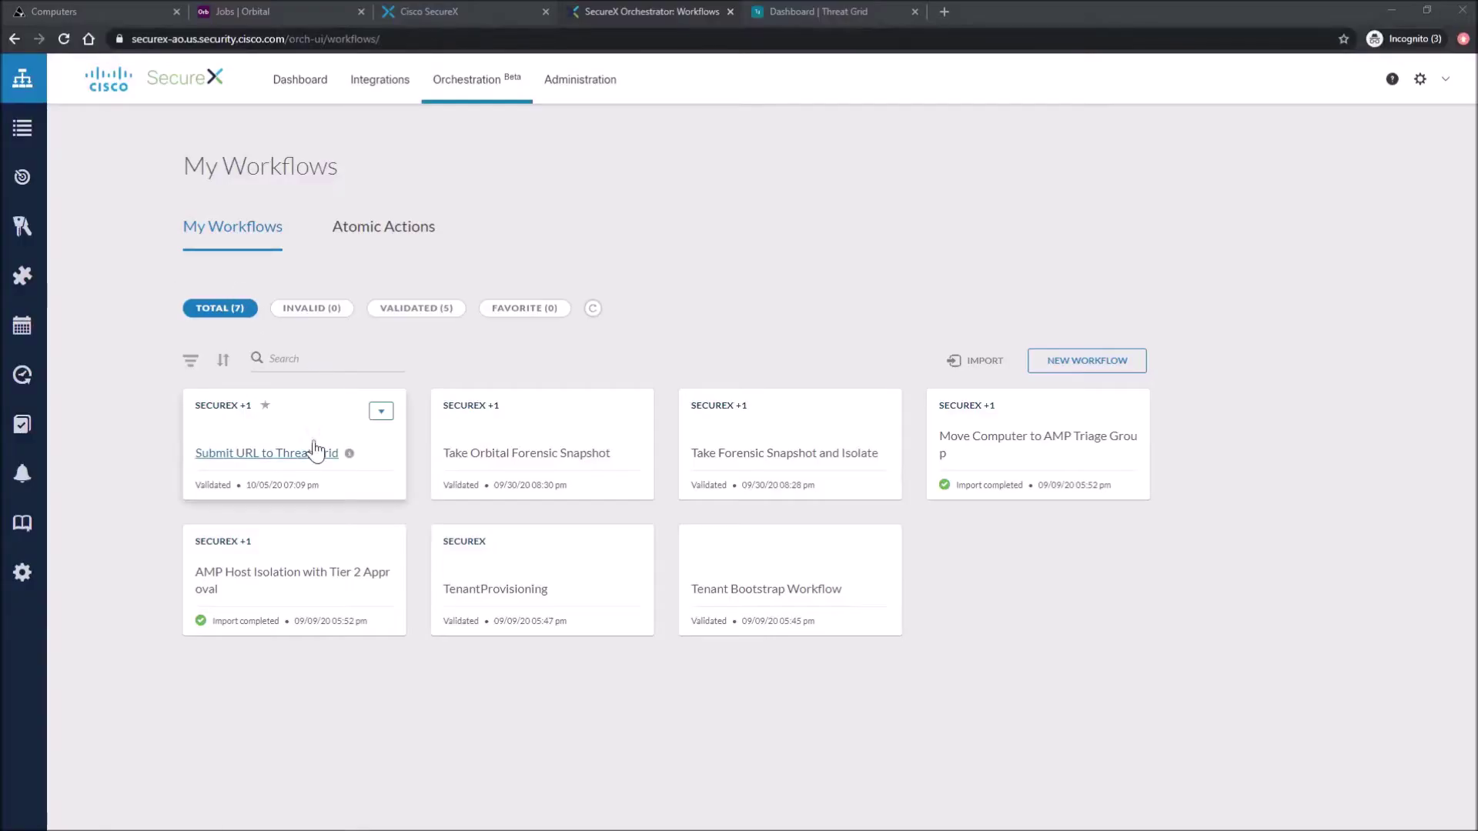
Review the TG Submit URL activity's inputs in the Submit URL to Threat Grid workflow.
left_click(254, 454)
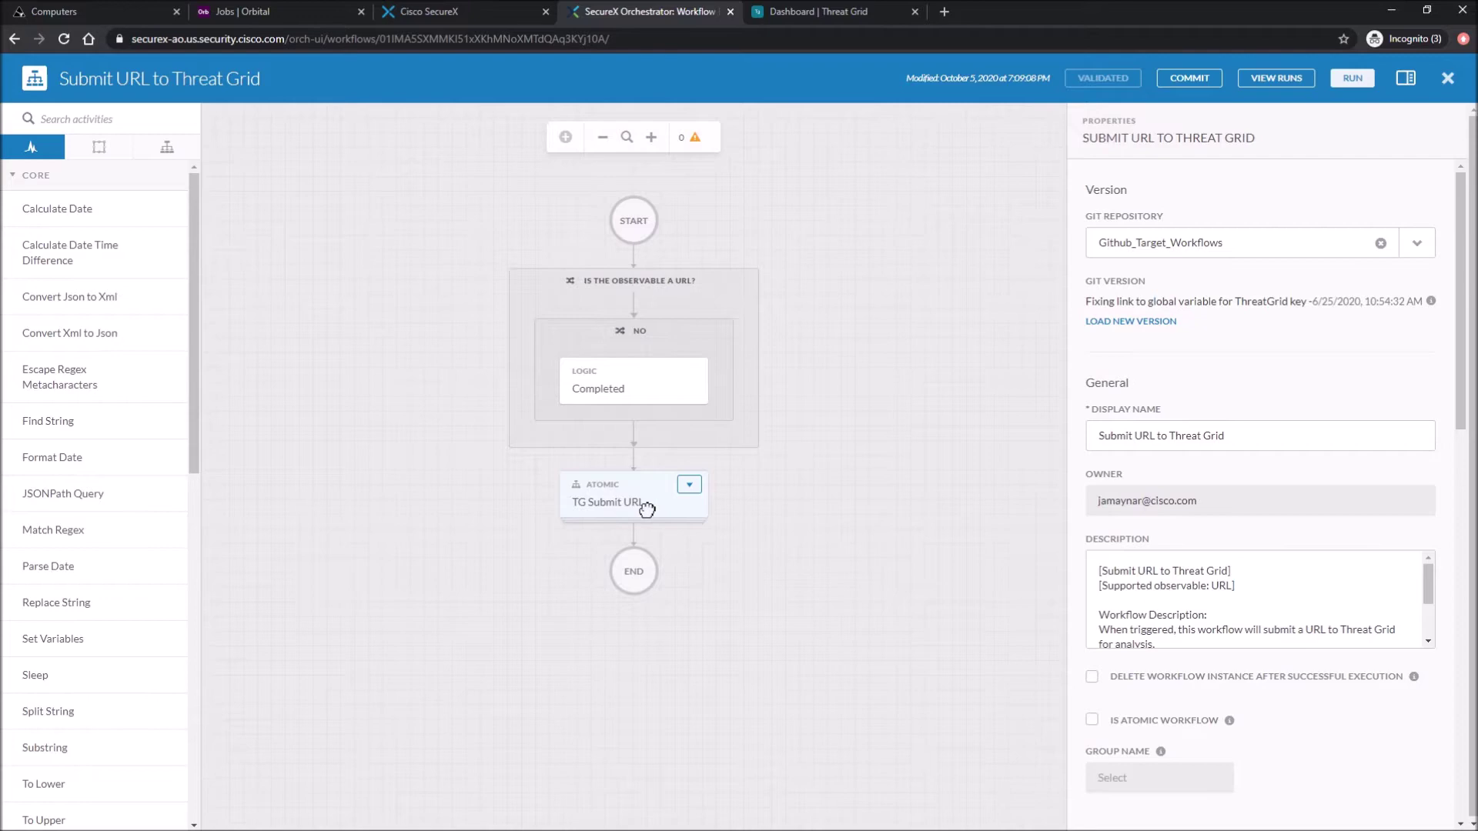
left_click(647, 510)
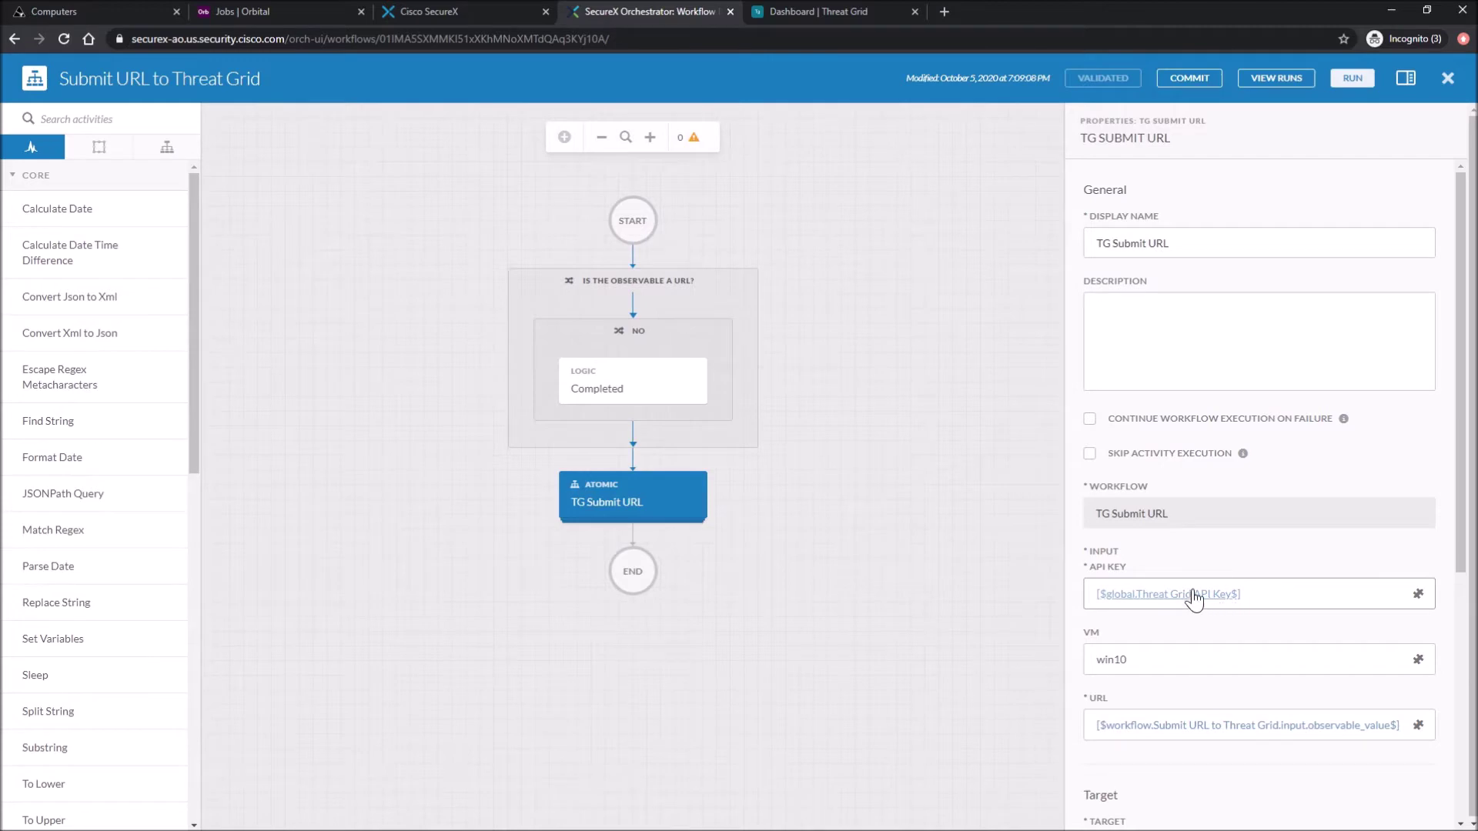
left_click(901, 399)
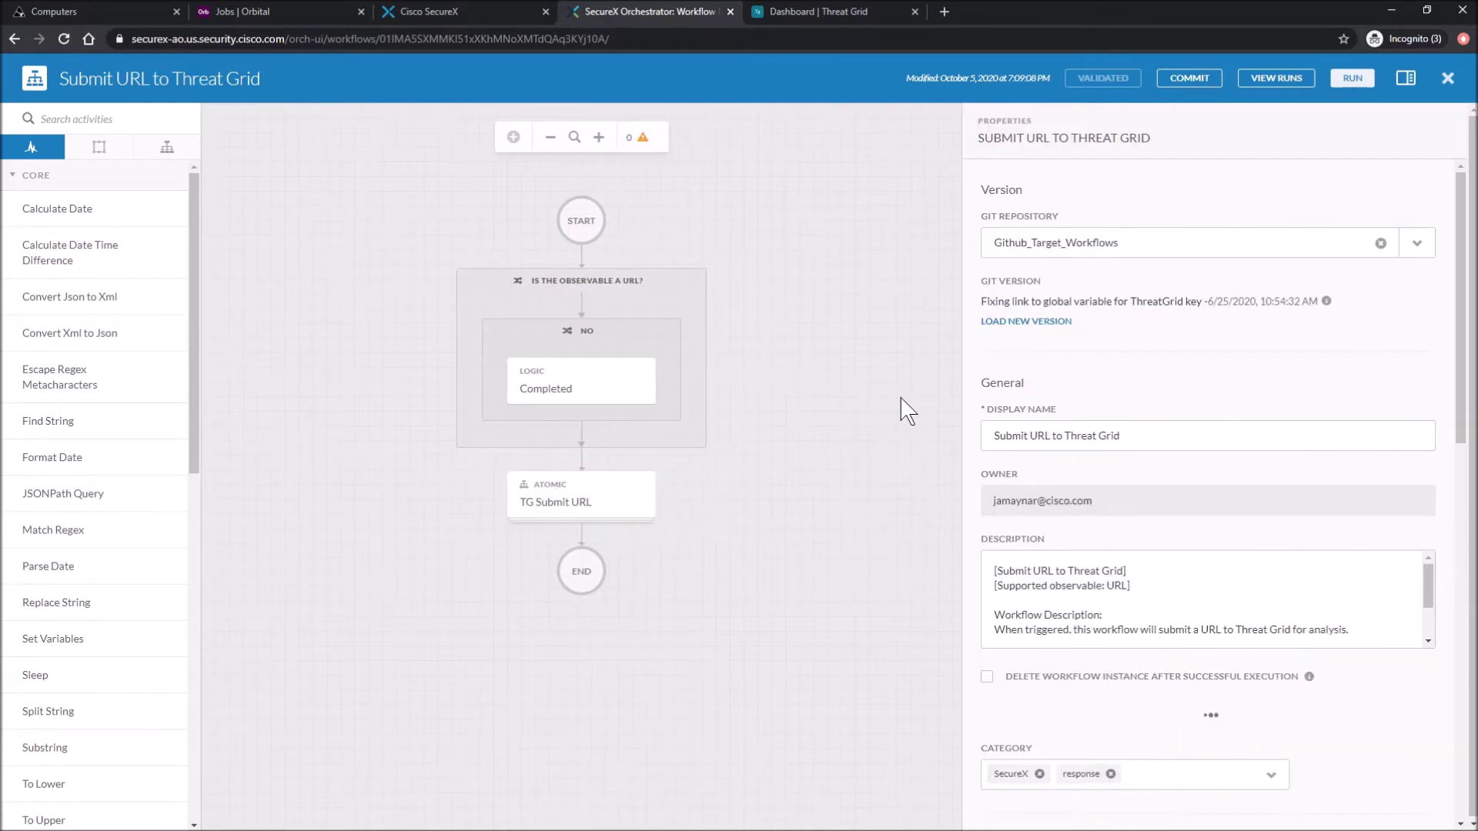
Close the workflow and open the global Threat Grid API Key variable for editing.
left_click(1448, 77)
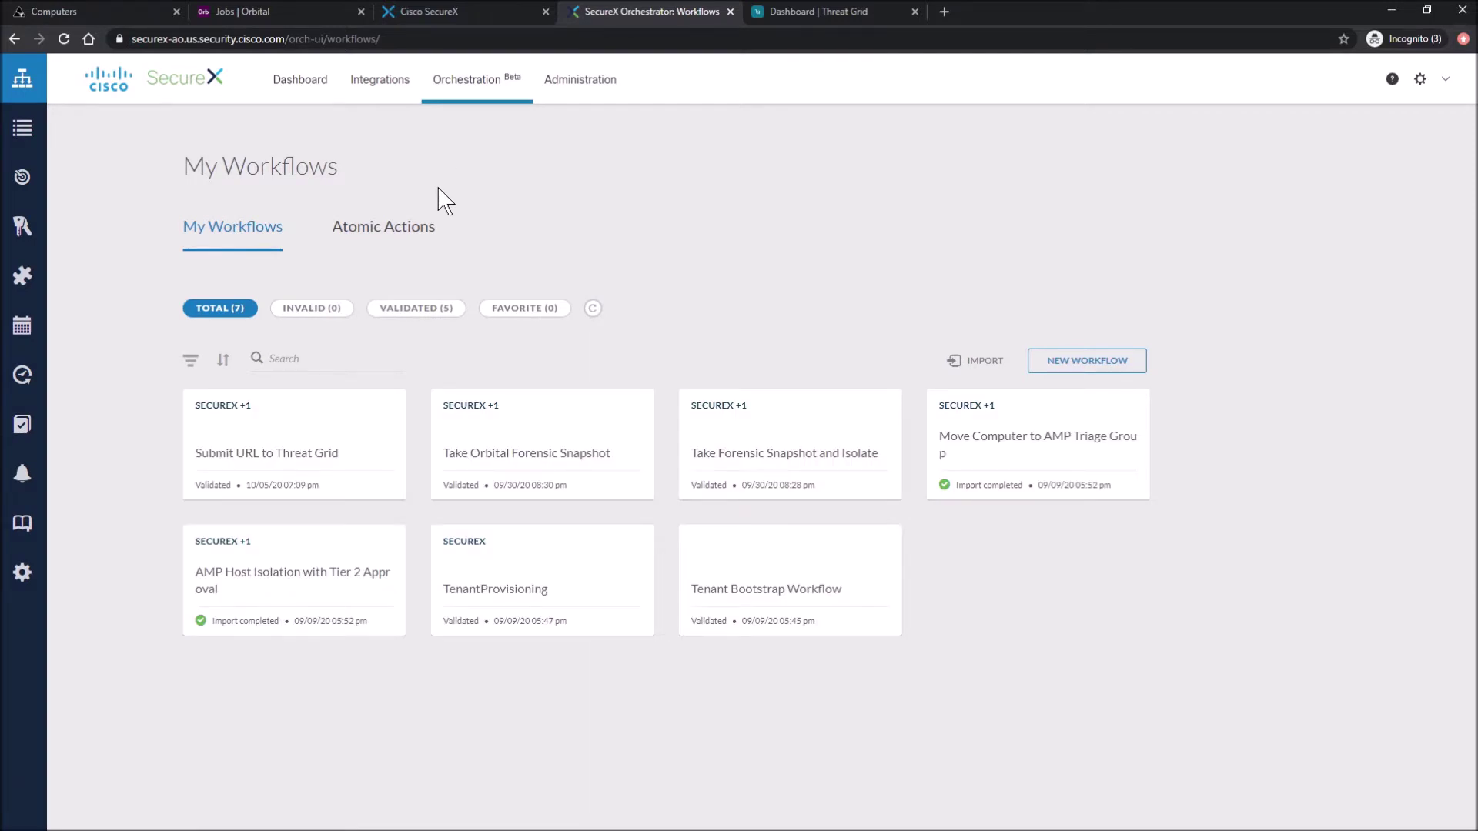
mouse_move(10, 205)
left_click(73, 285)
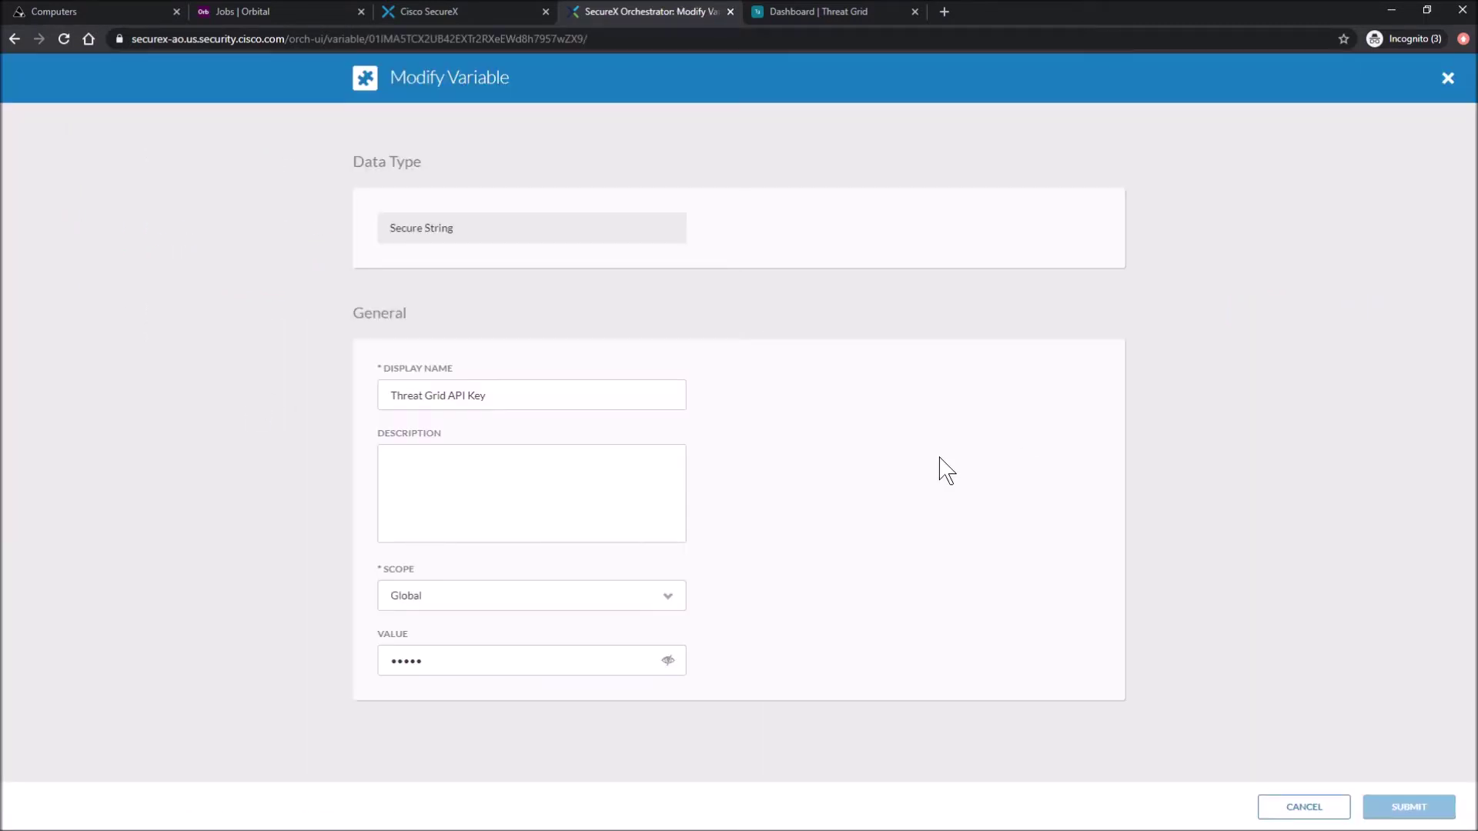
Check the account's API key on Threat Grid's My Account page, then return to the Dashboard.
left_click(815, 12)
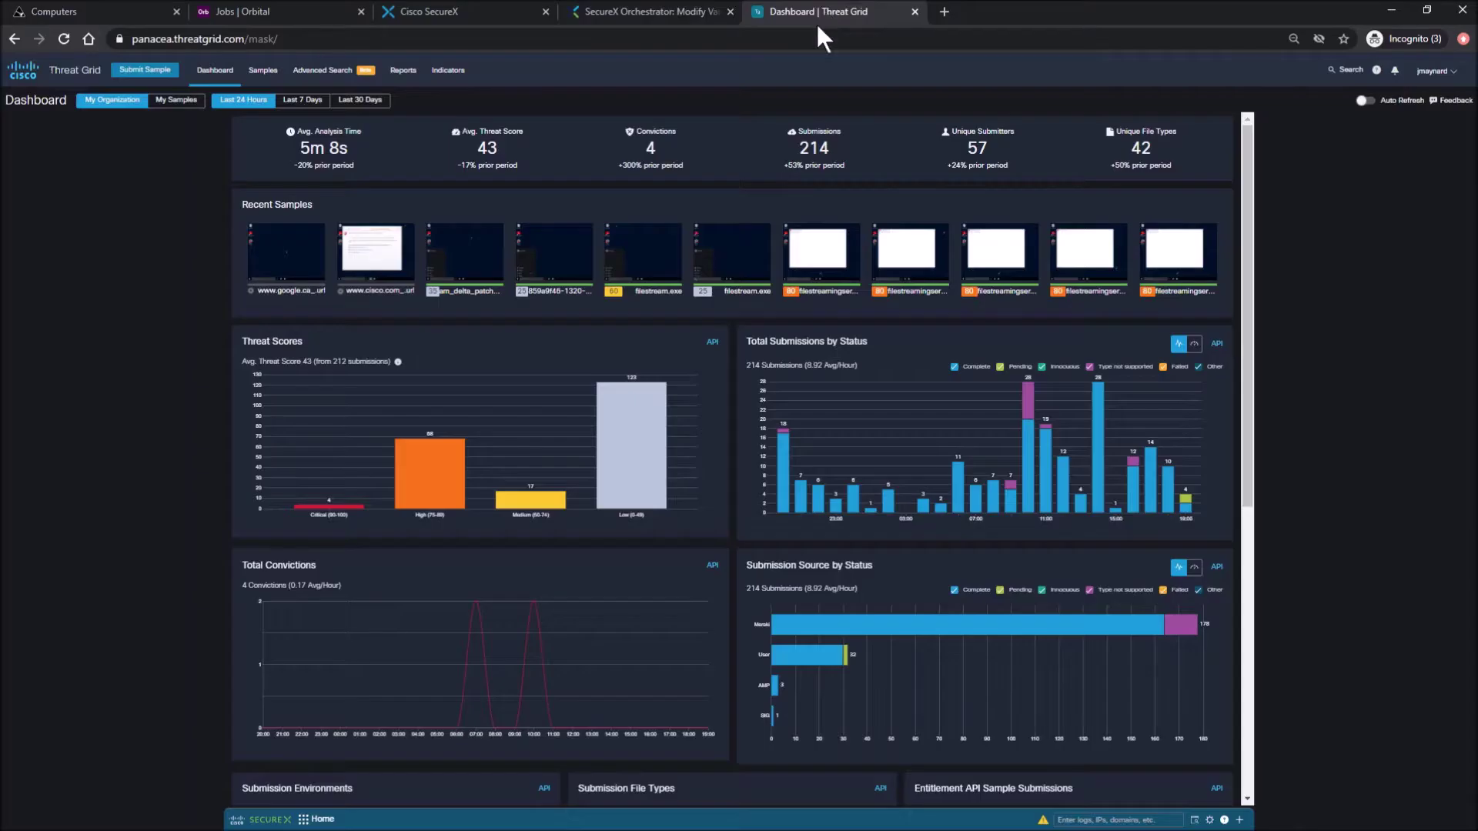
left_click(1429, 73)
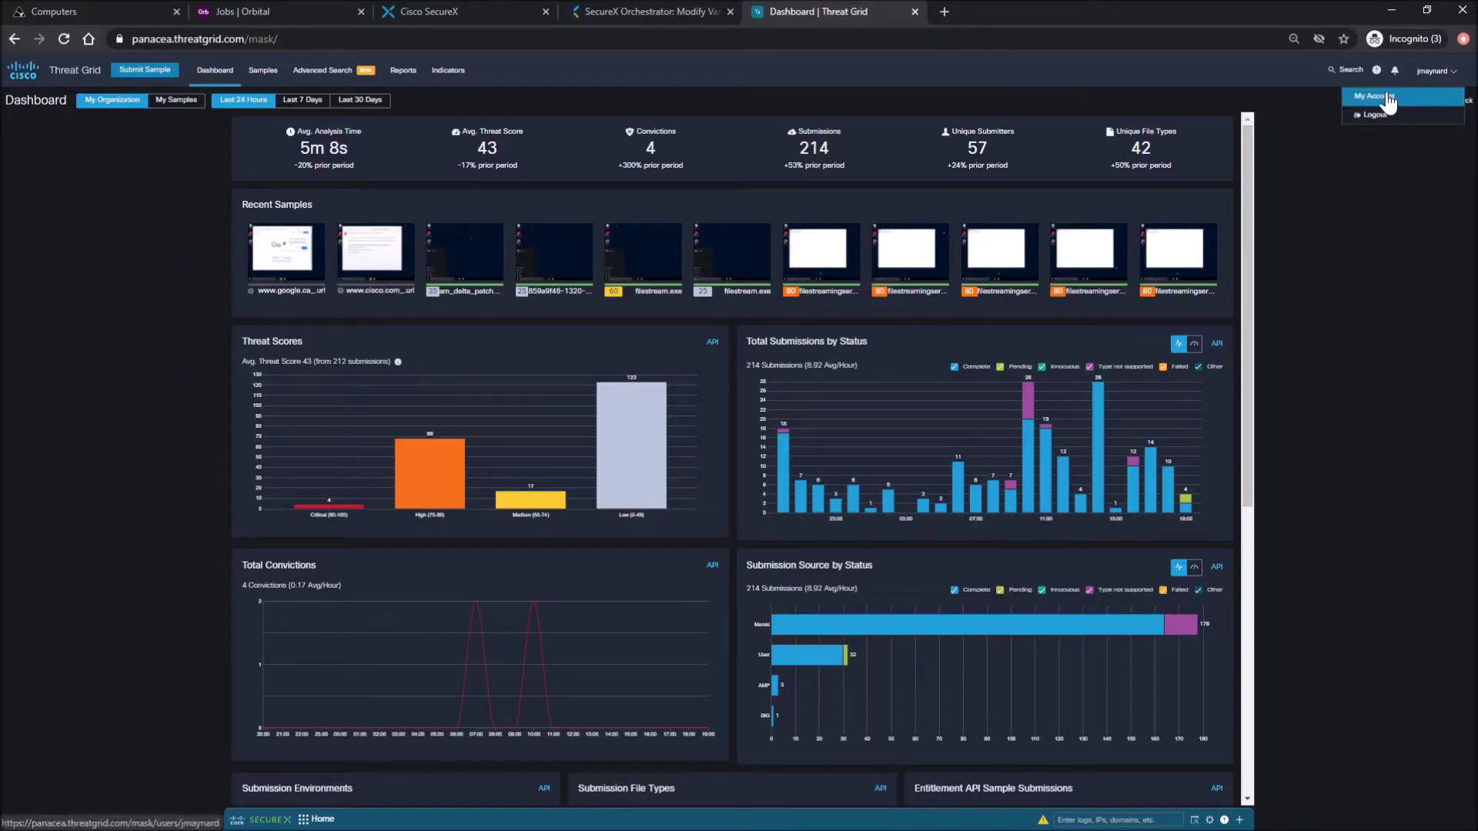
left_click(1388, 99)
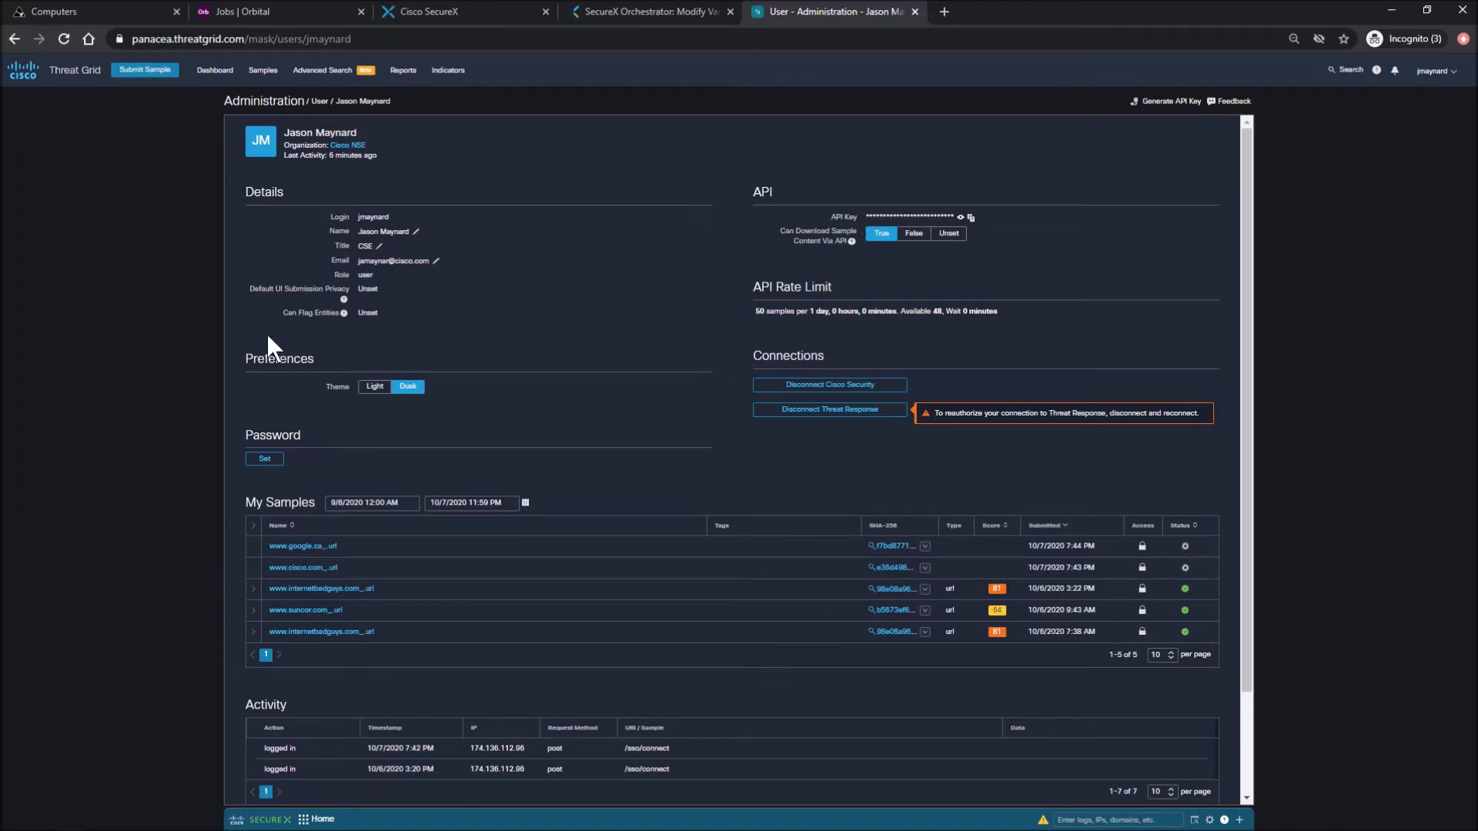
left_click(85, 74)
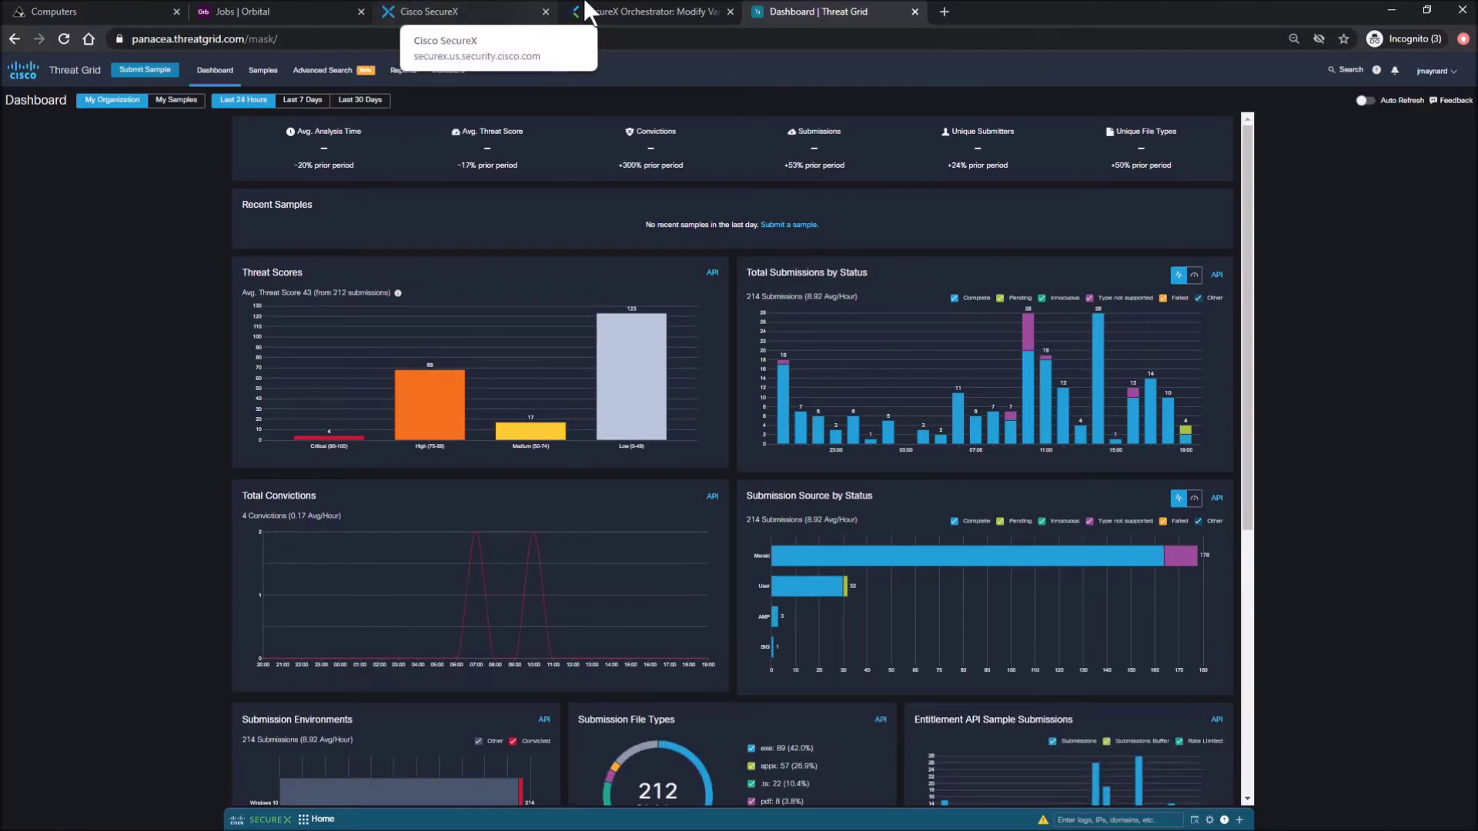
Cancel the API key variable edit and reopen the Submit URL to Threat Grid workflow.
left_click(616, 11)
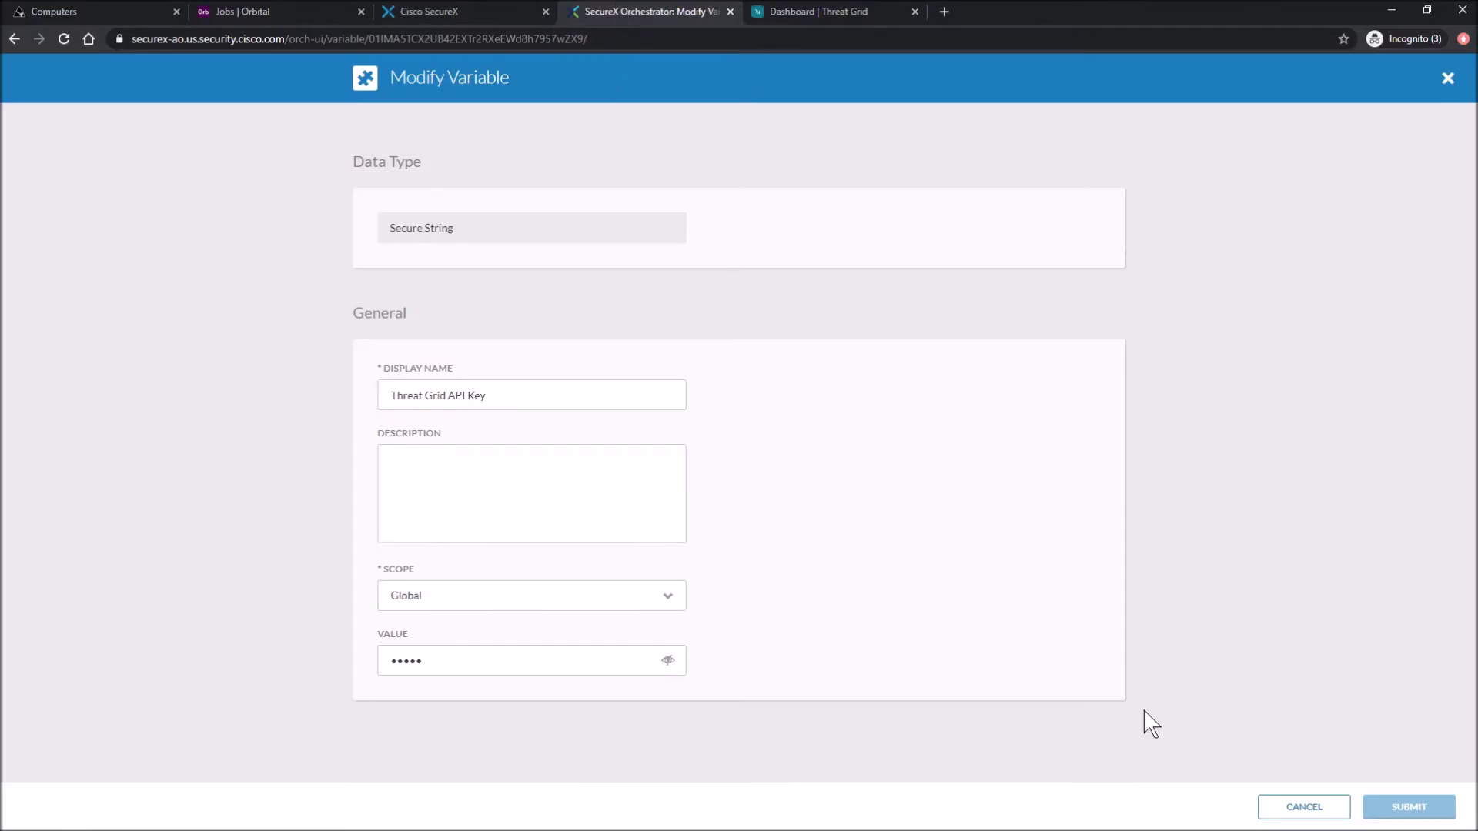
left_click(1281, 810)
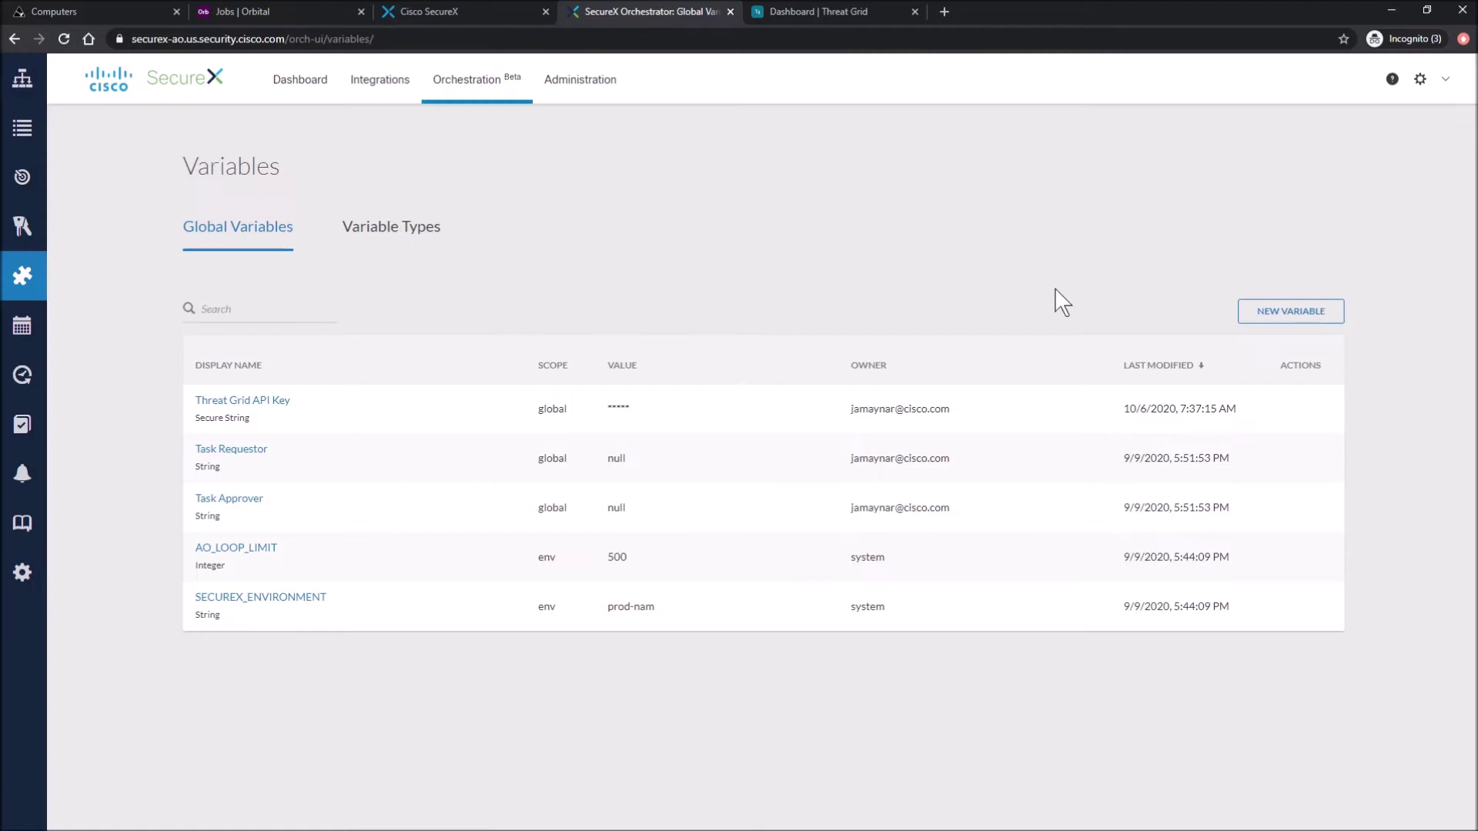
left_click(36, 92)
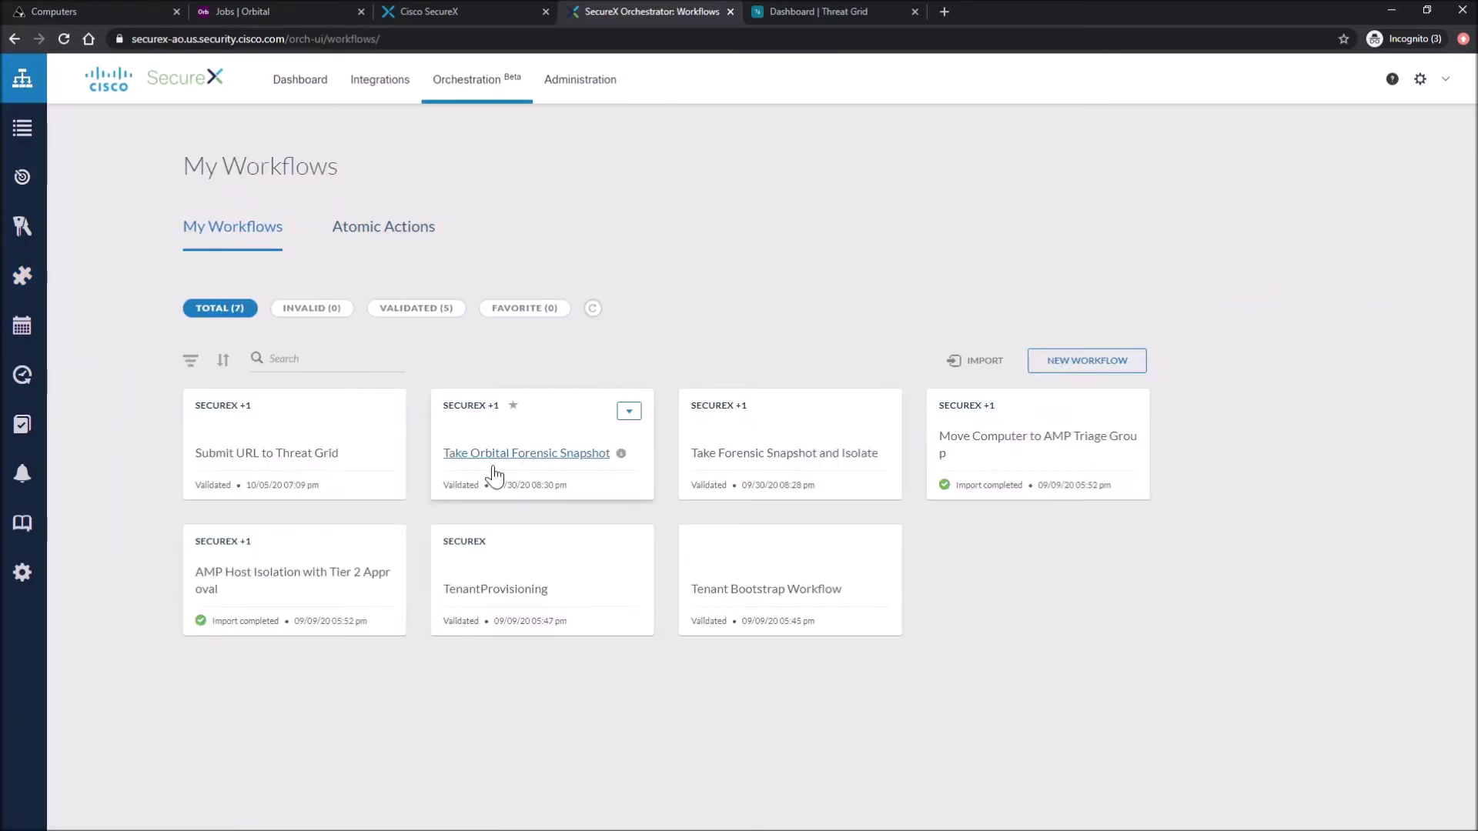
left_click(266, 454)
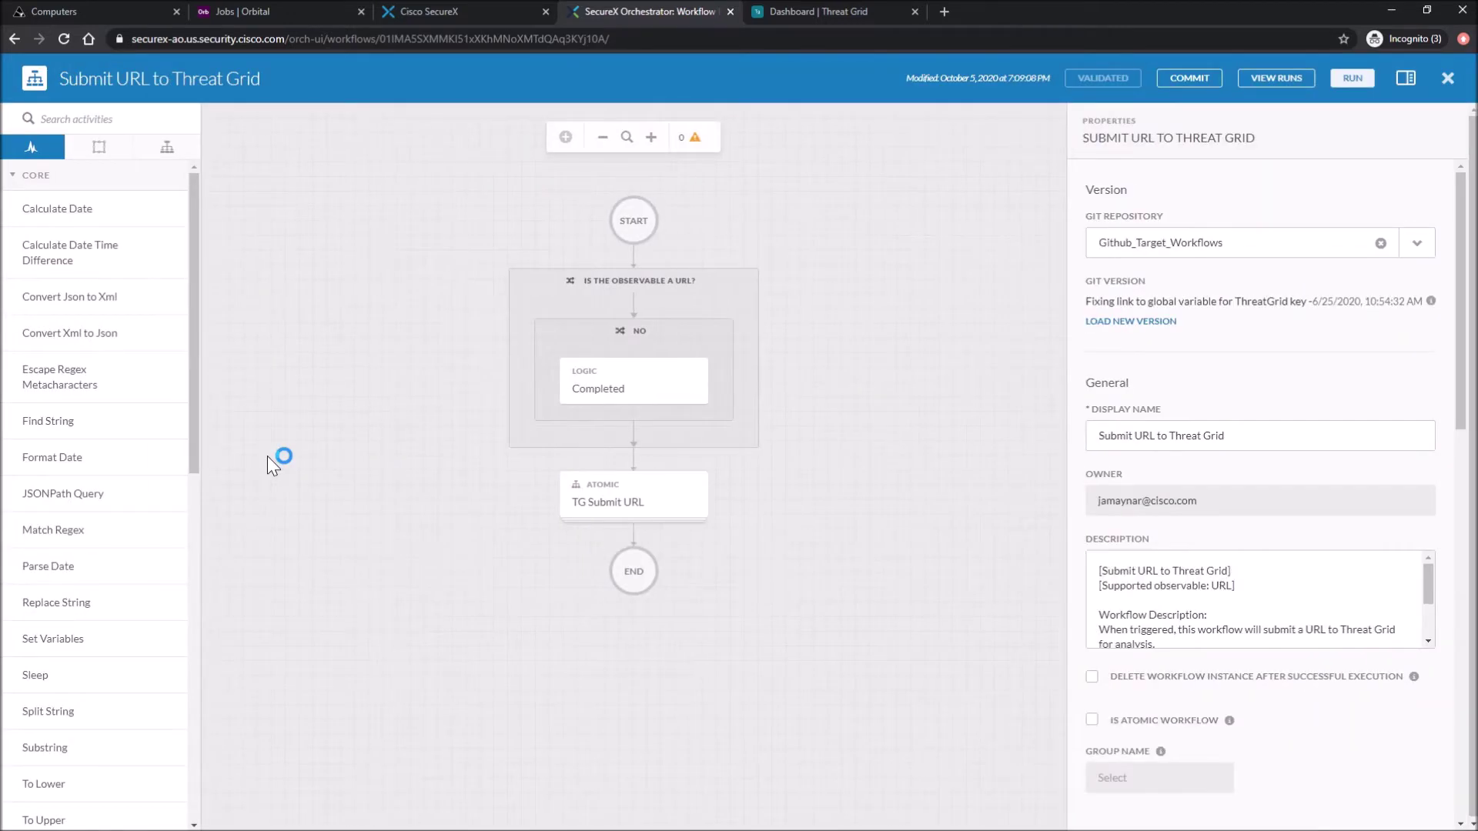
left_click(797, 10)
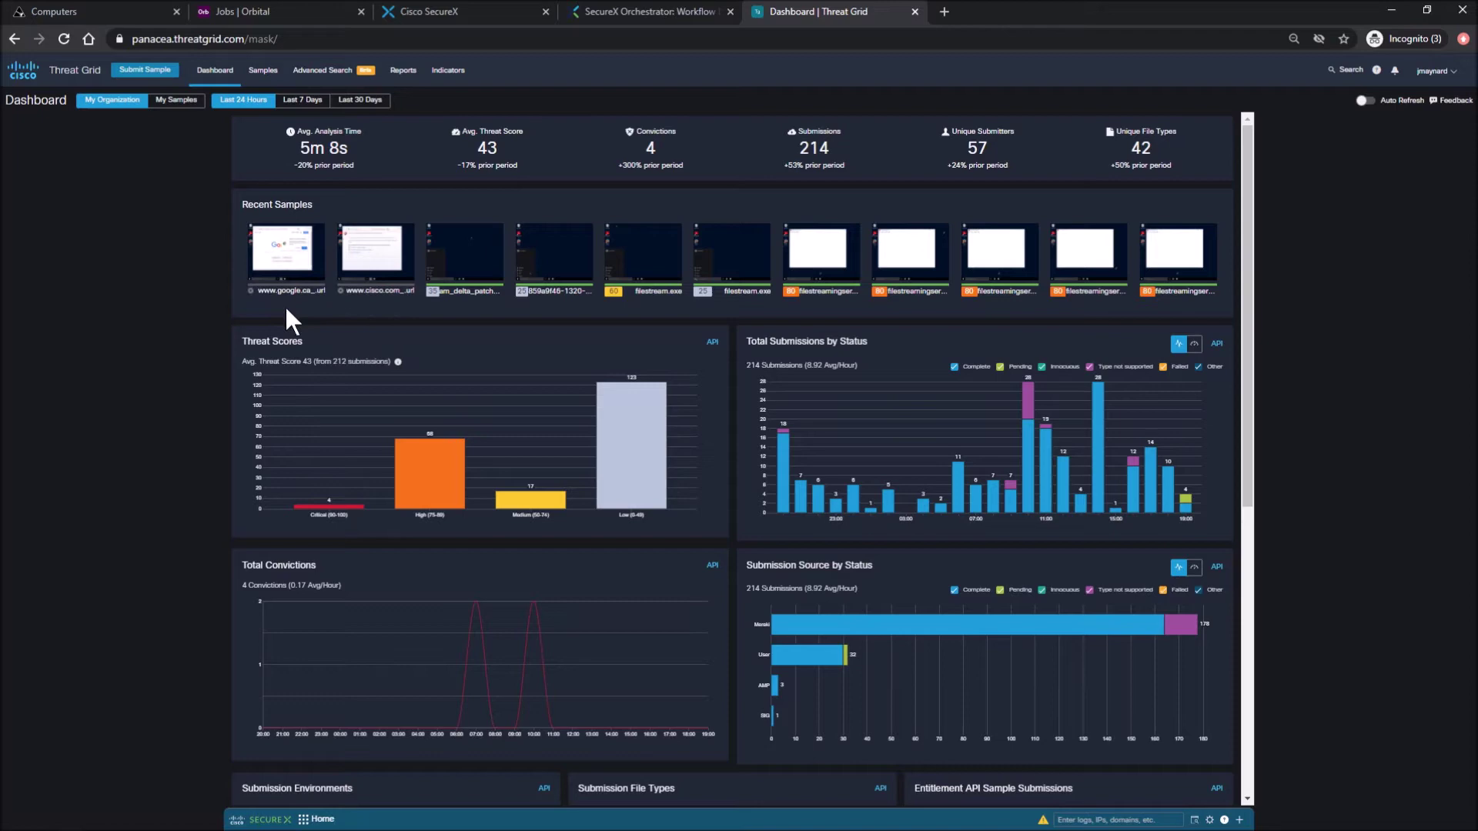
left_click(631, 17)
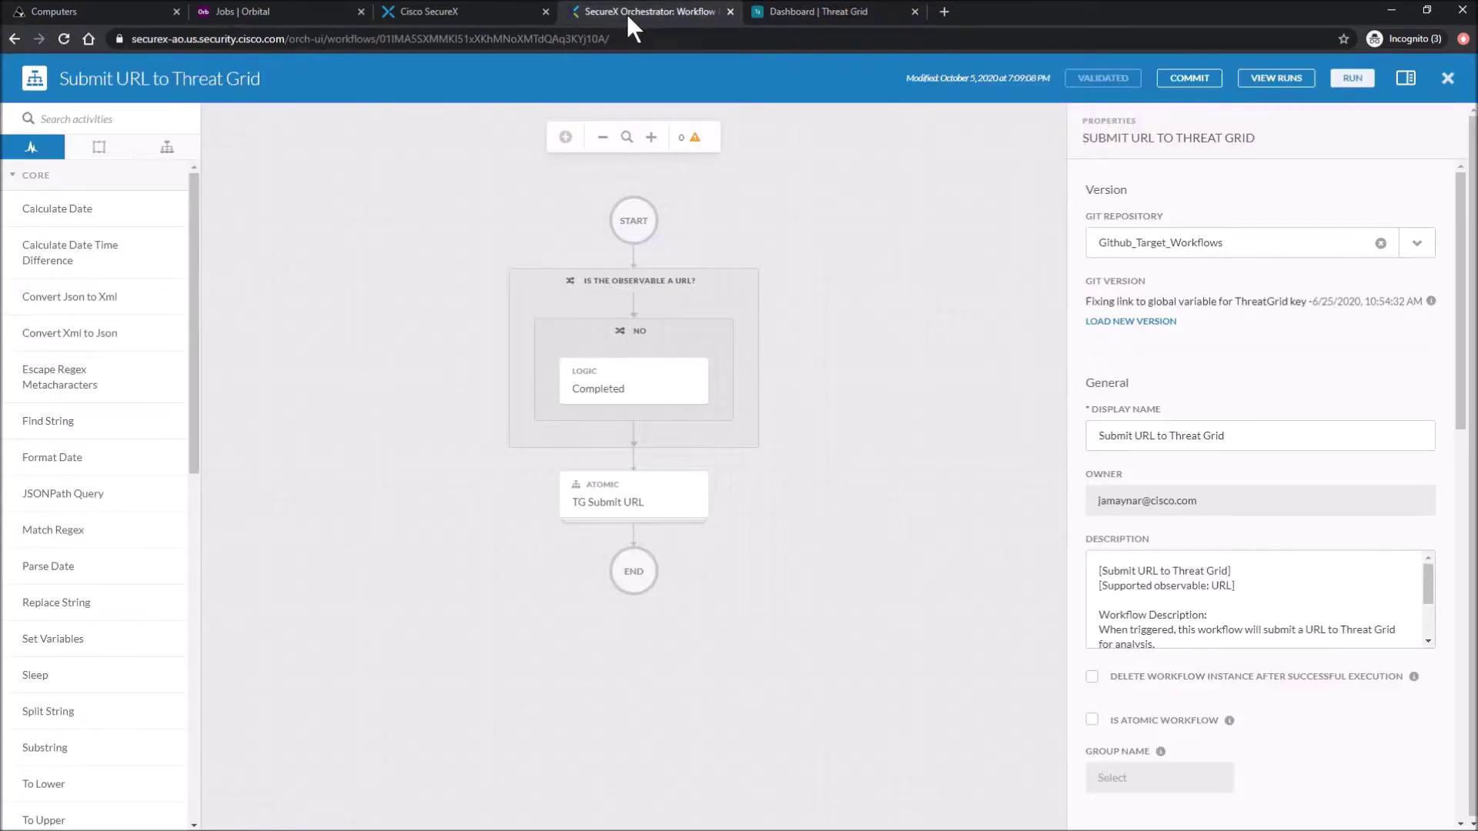
left_click(1350, 83)
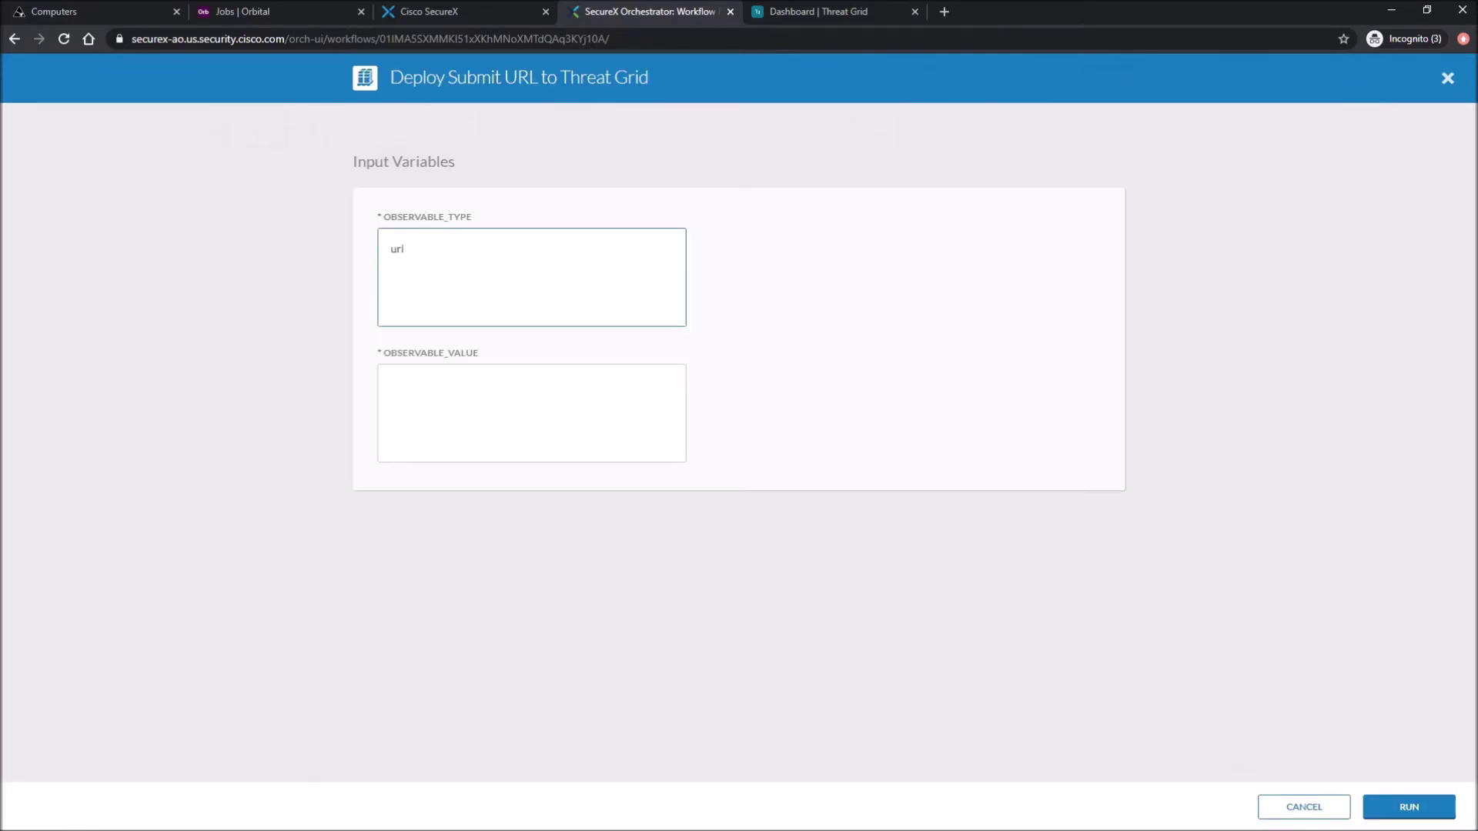
left_click(391, 384)
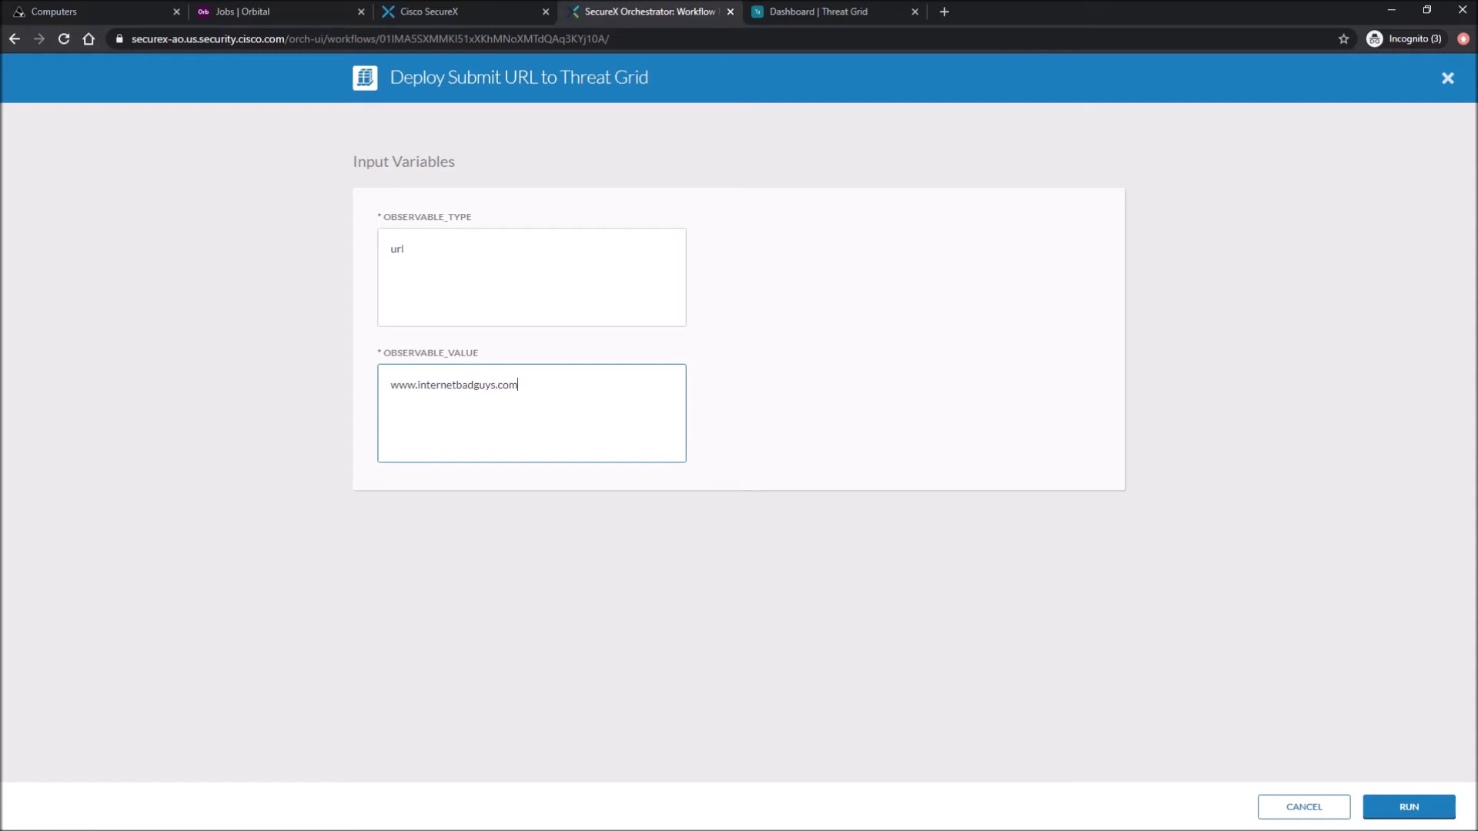
left_click(1397, 803)
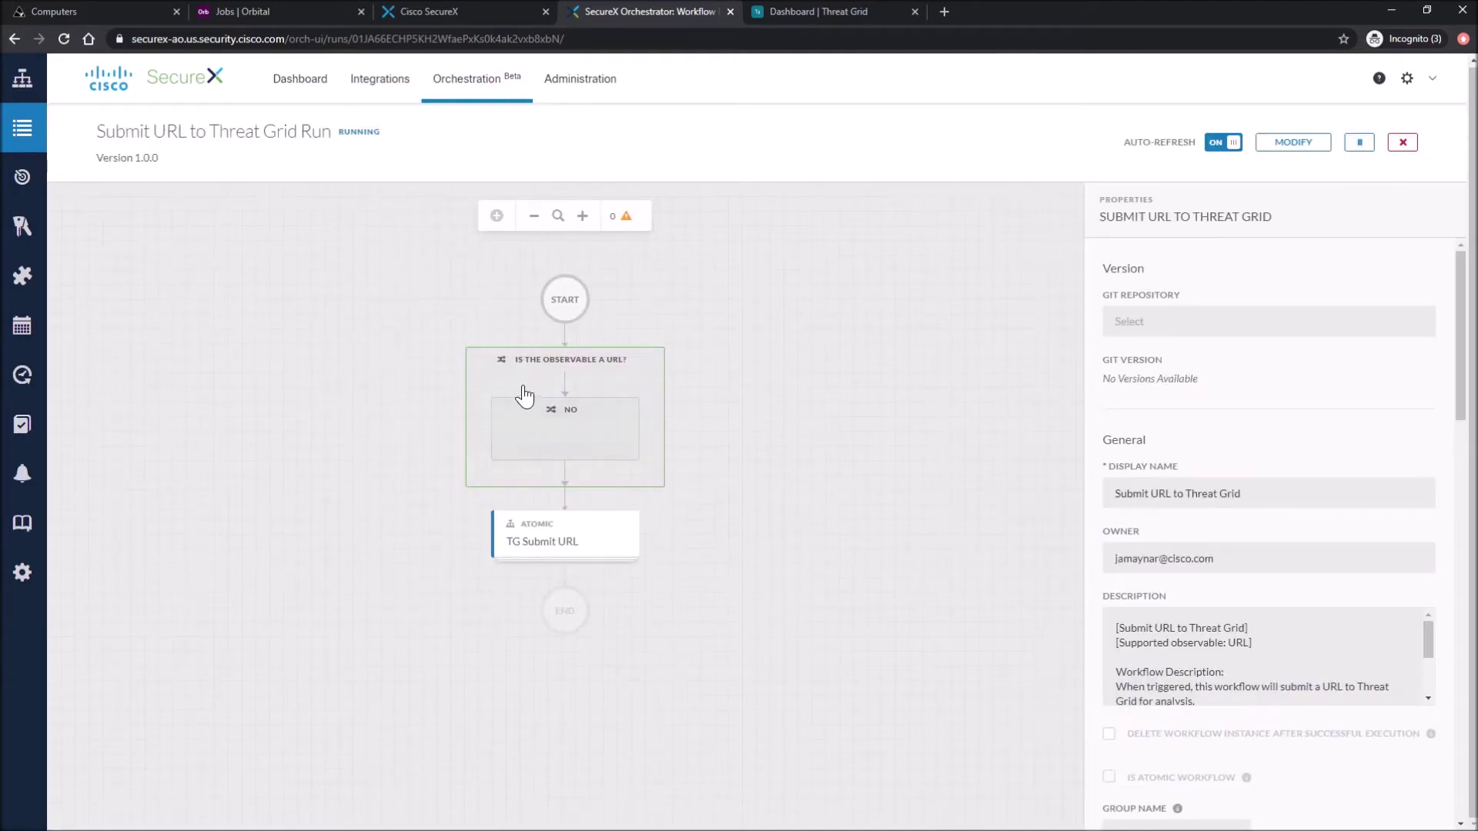
left_click(597, 552)
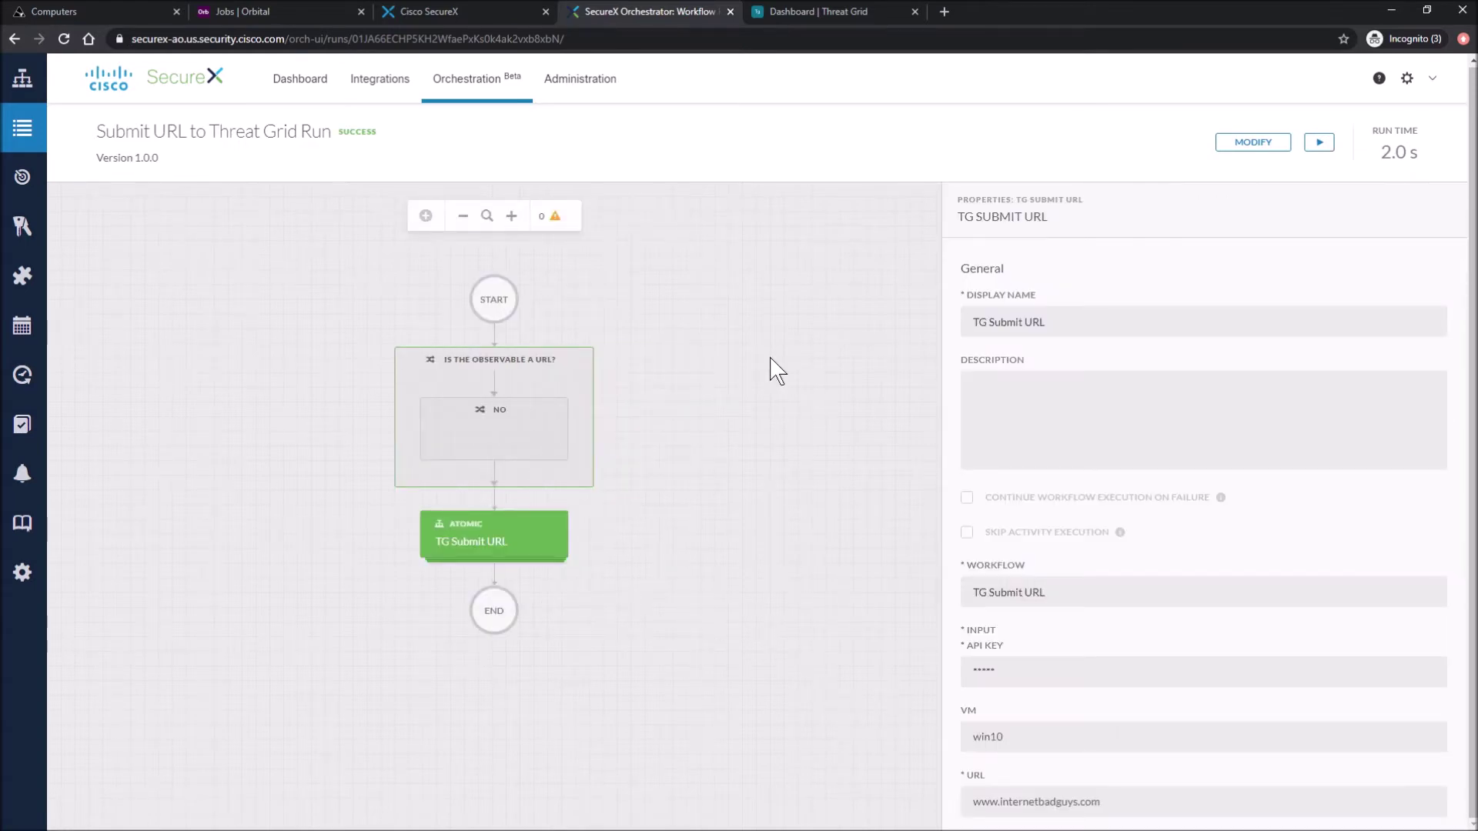
left_click(828, 12)
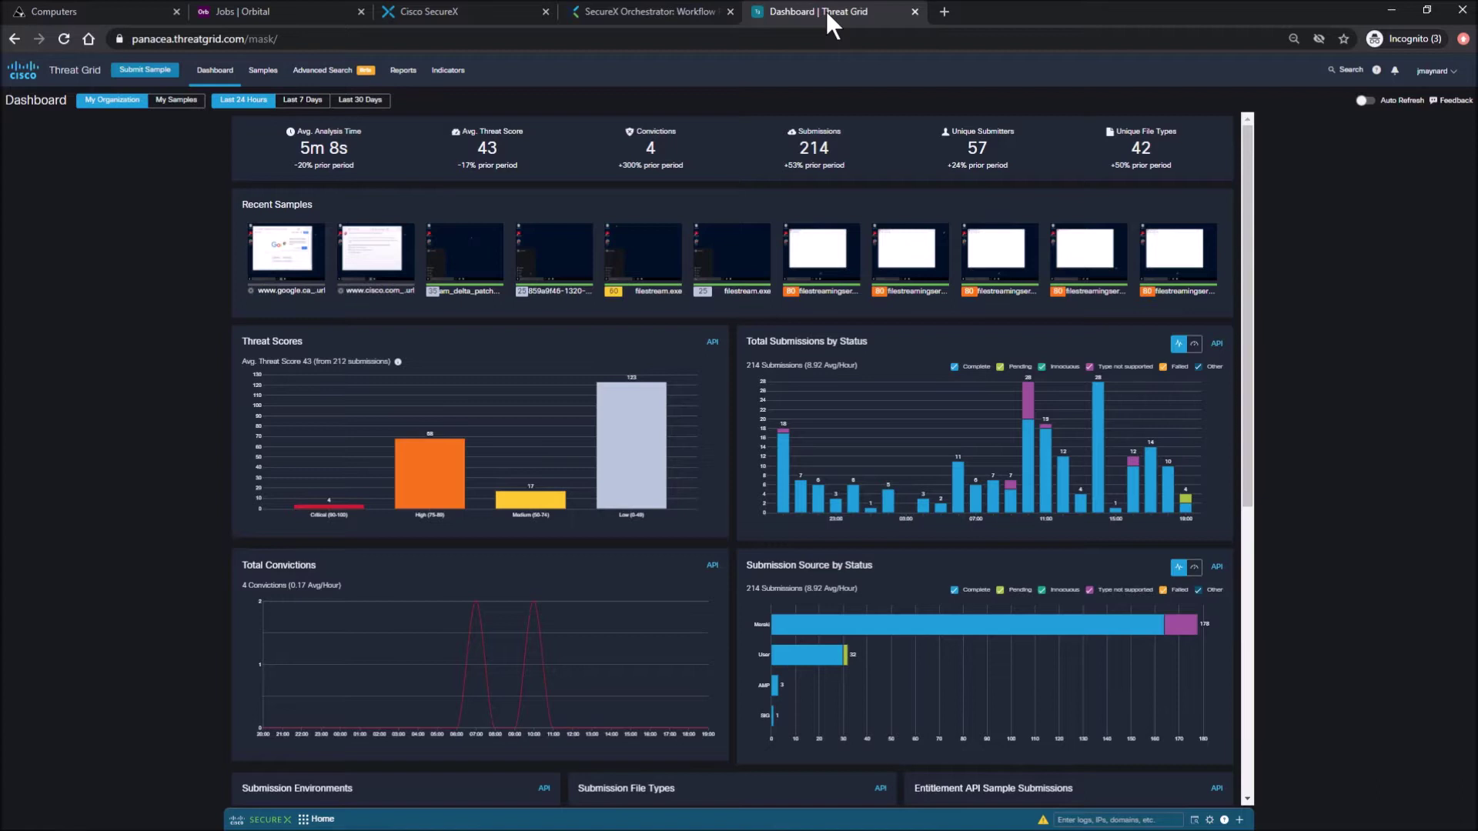
right_click(79, 260)
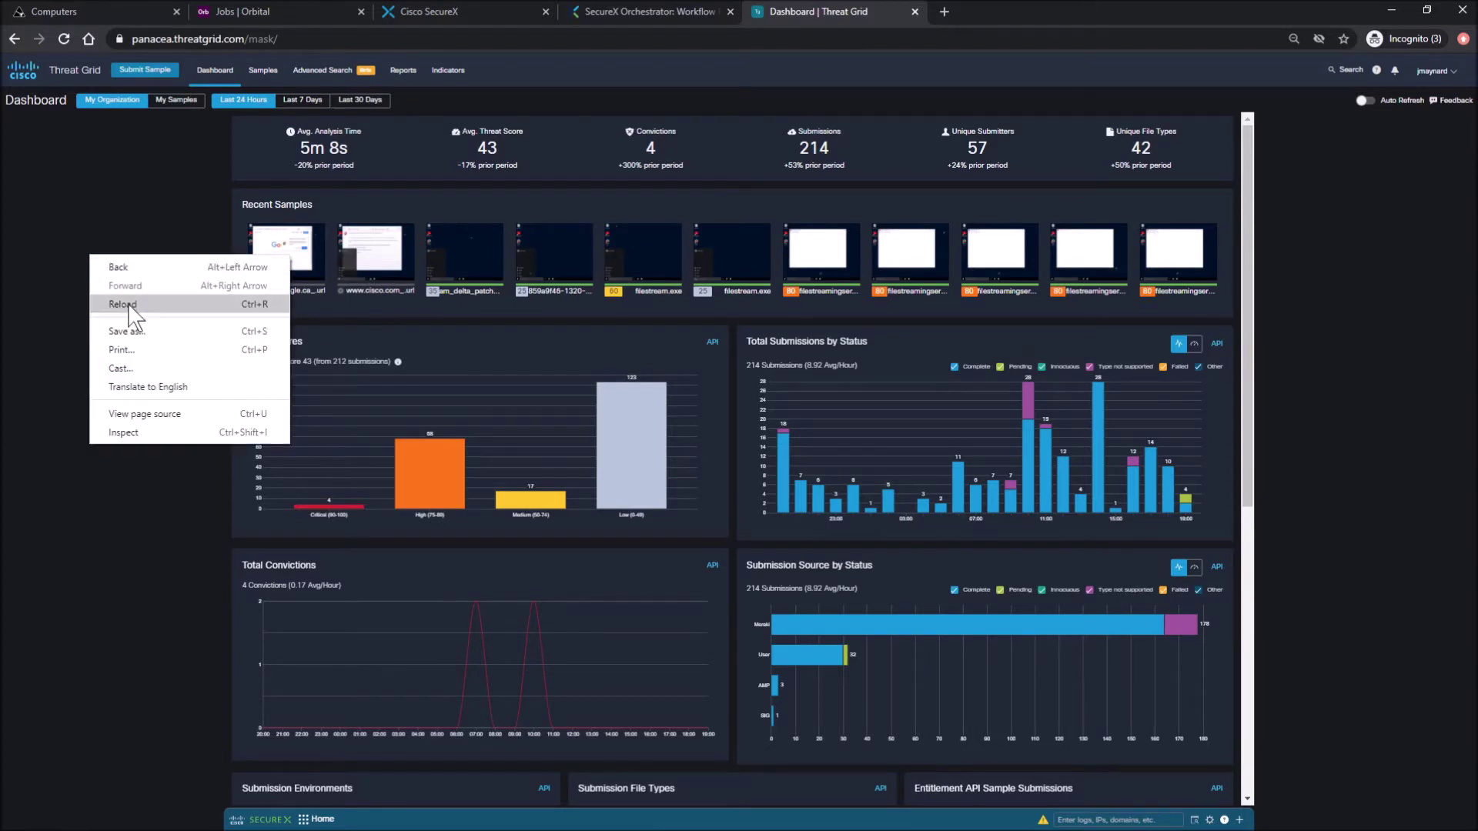
left_click(123, 304)
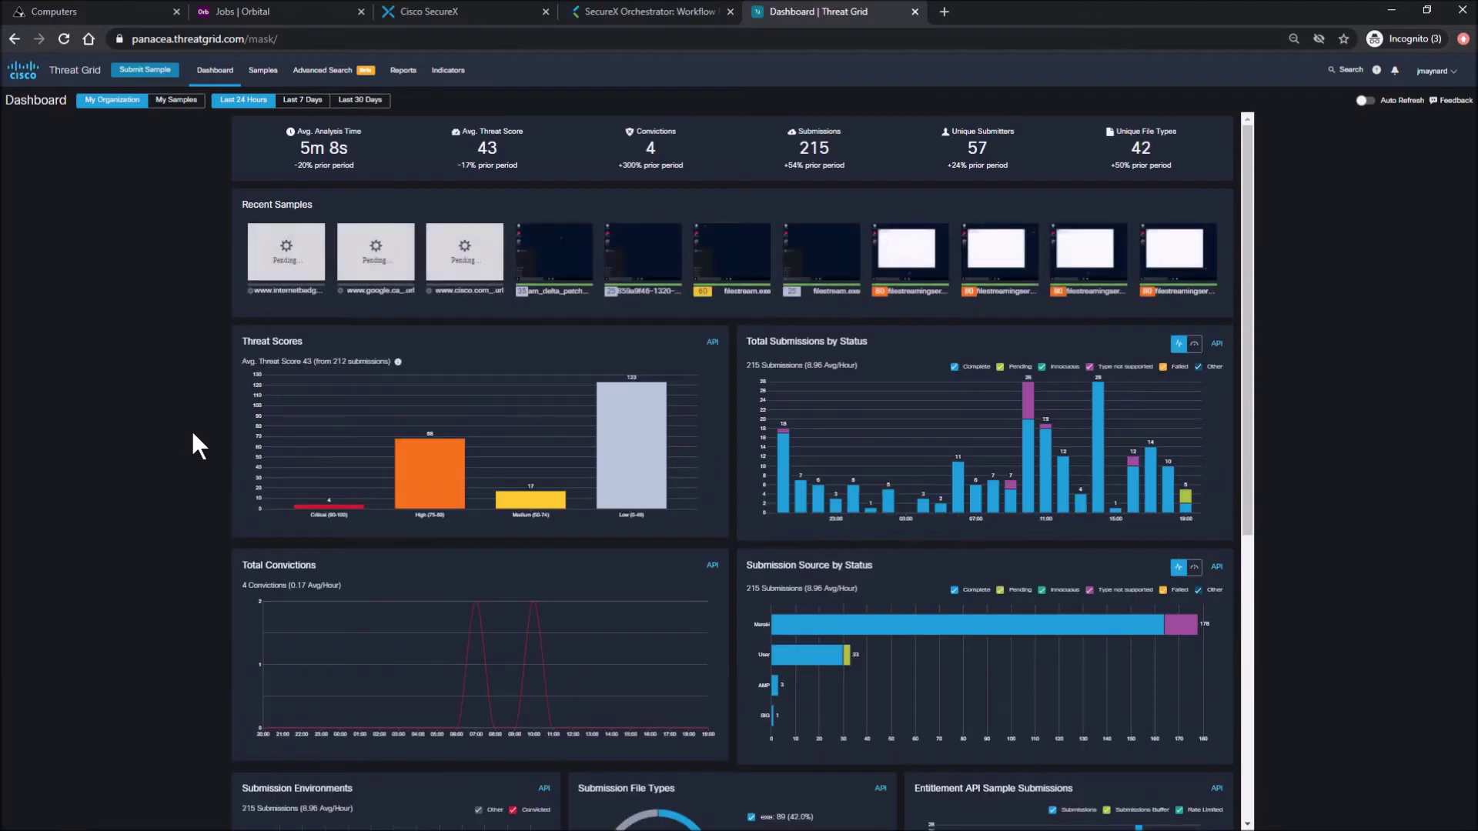
left_click(285, 260)
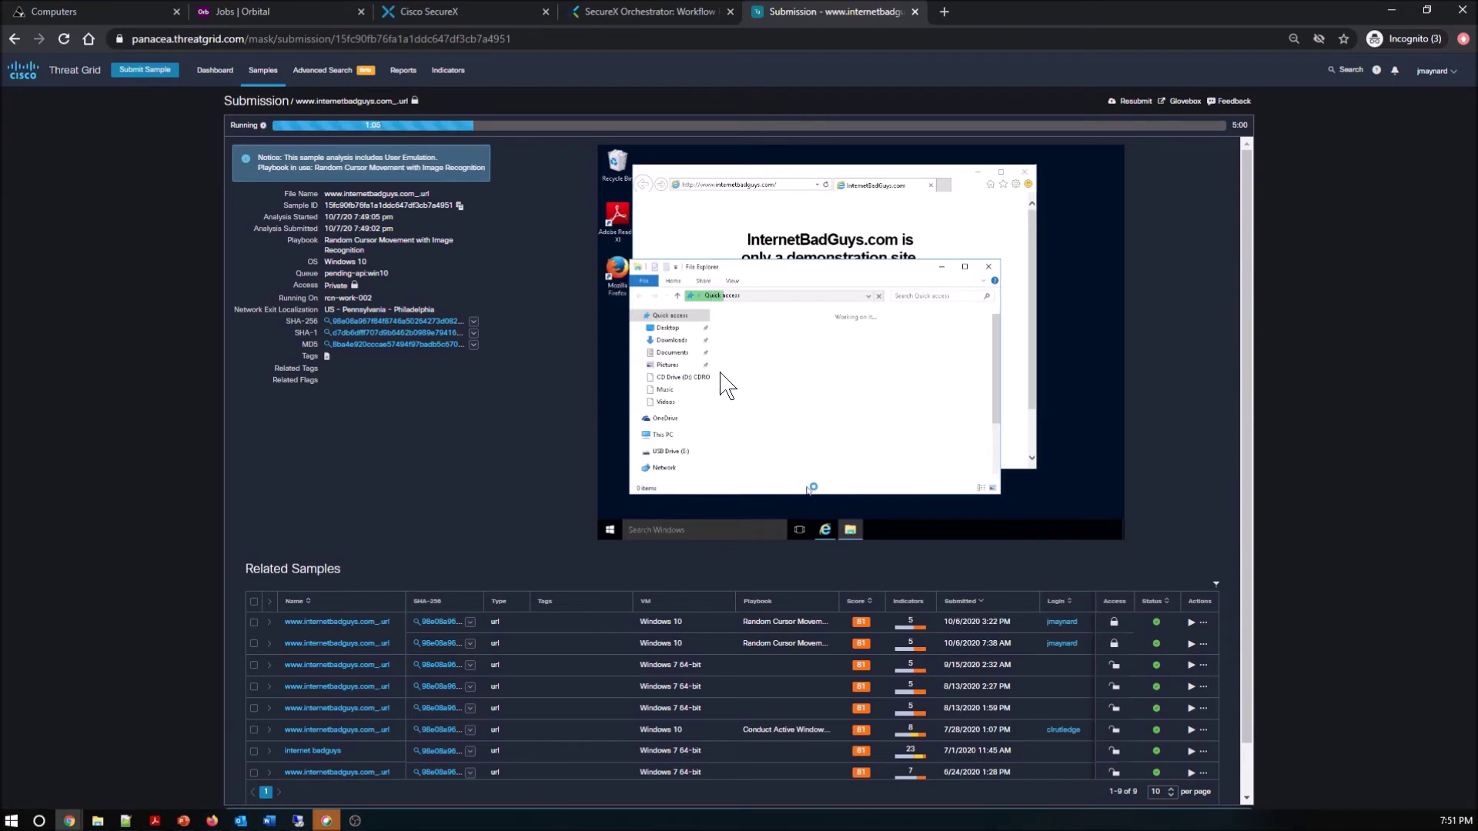
left_click(323, 621)
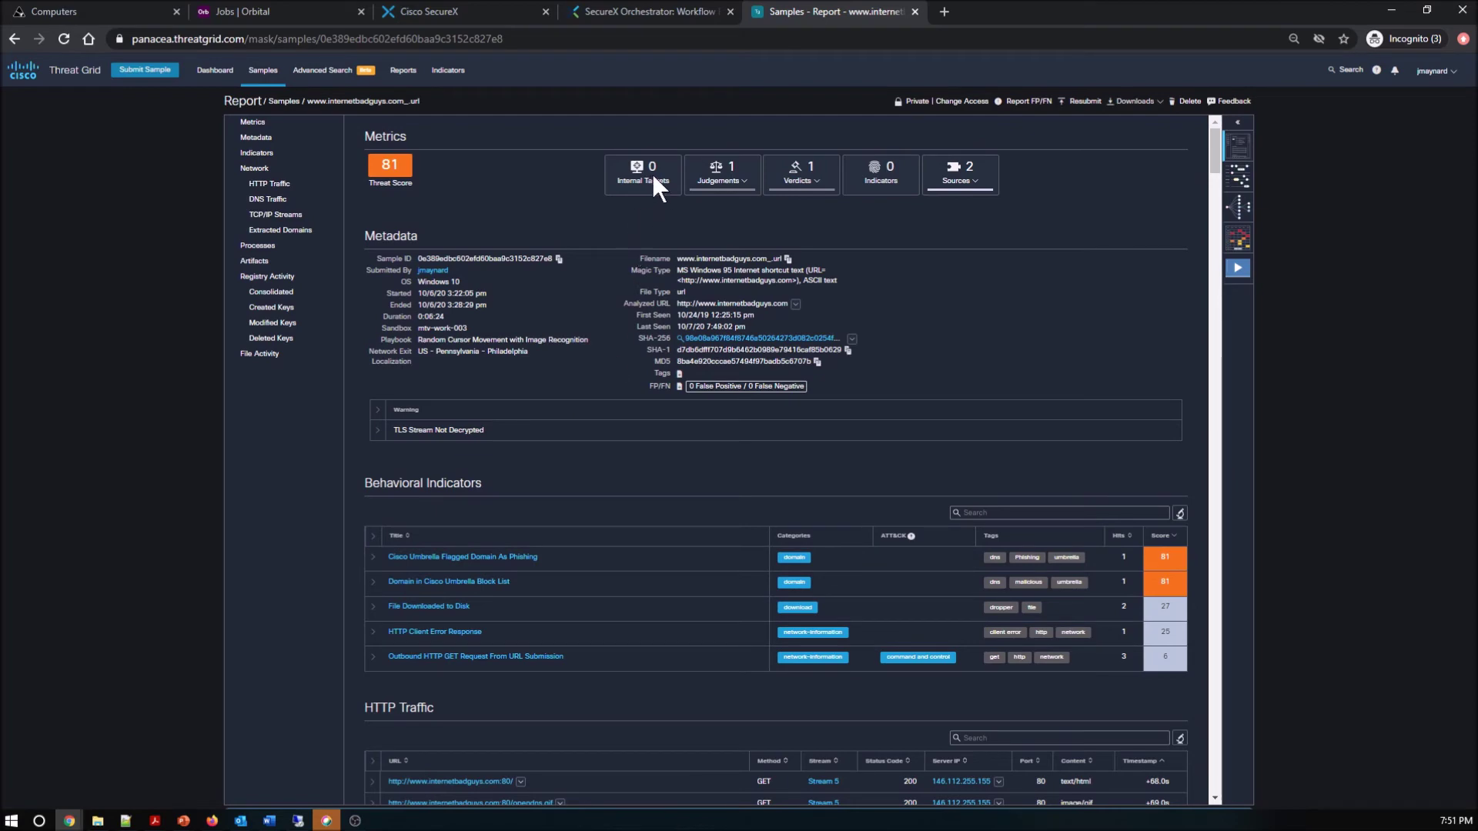
scroll(649, 450, "down", 4)
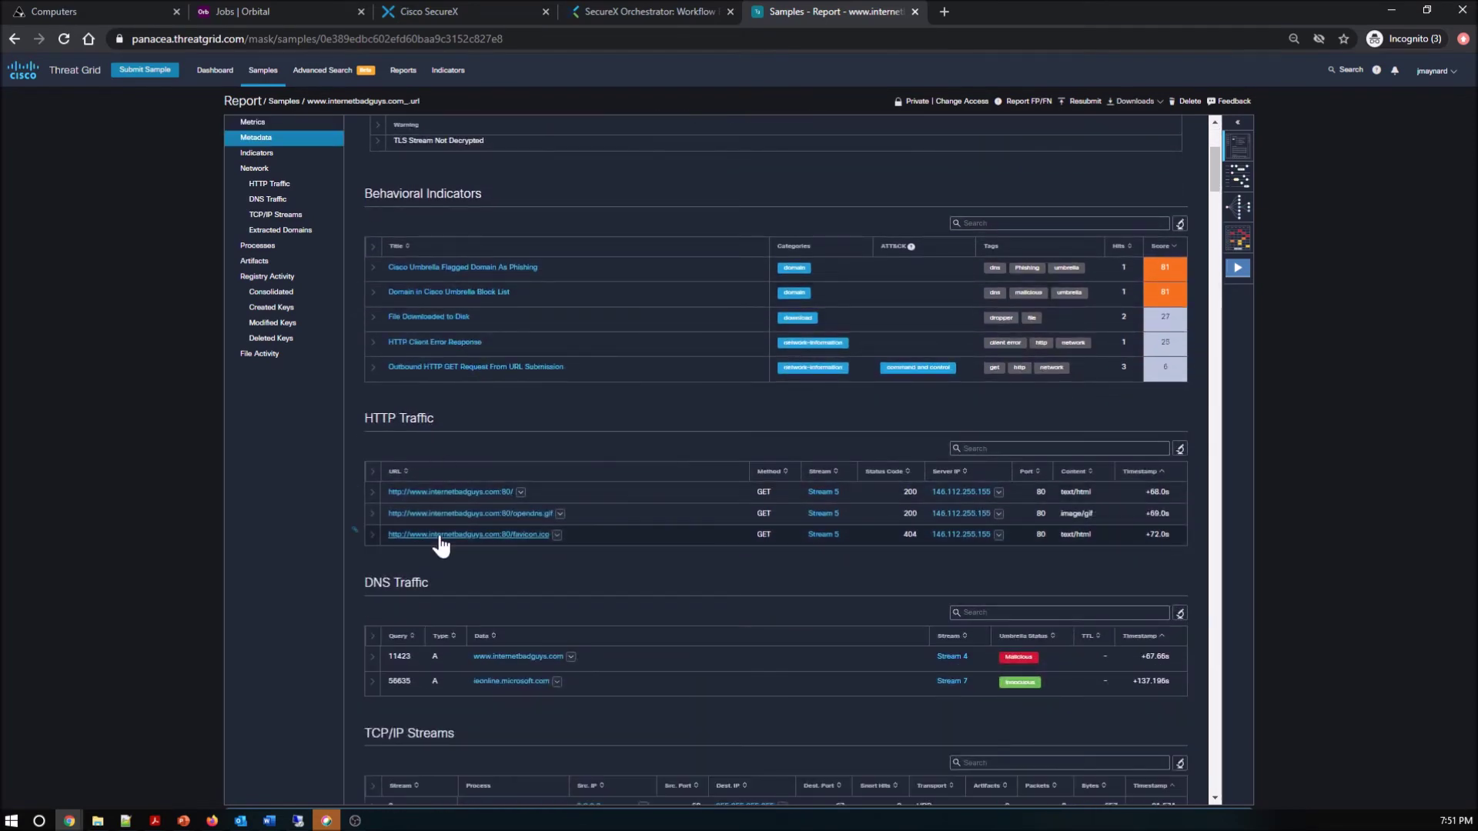
scroll(440, 540, "down", 5)
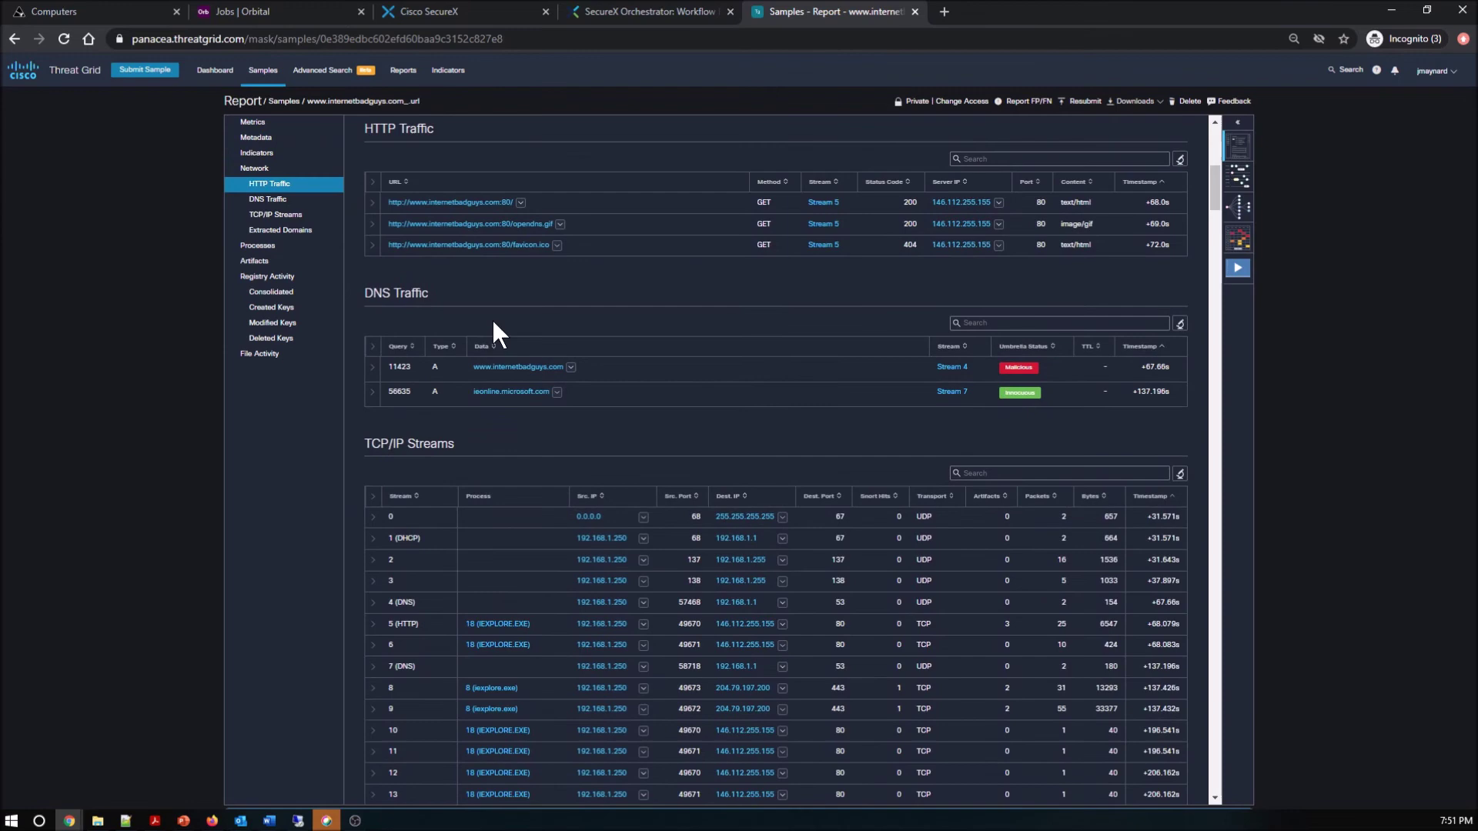
scroll(484, 308, "down", 2)
scroll(505, 577, "down", 4)
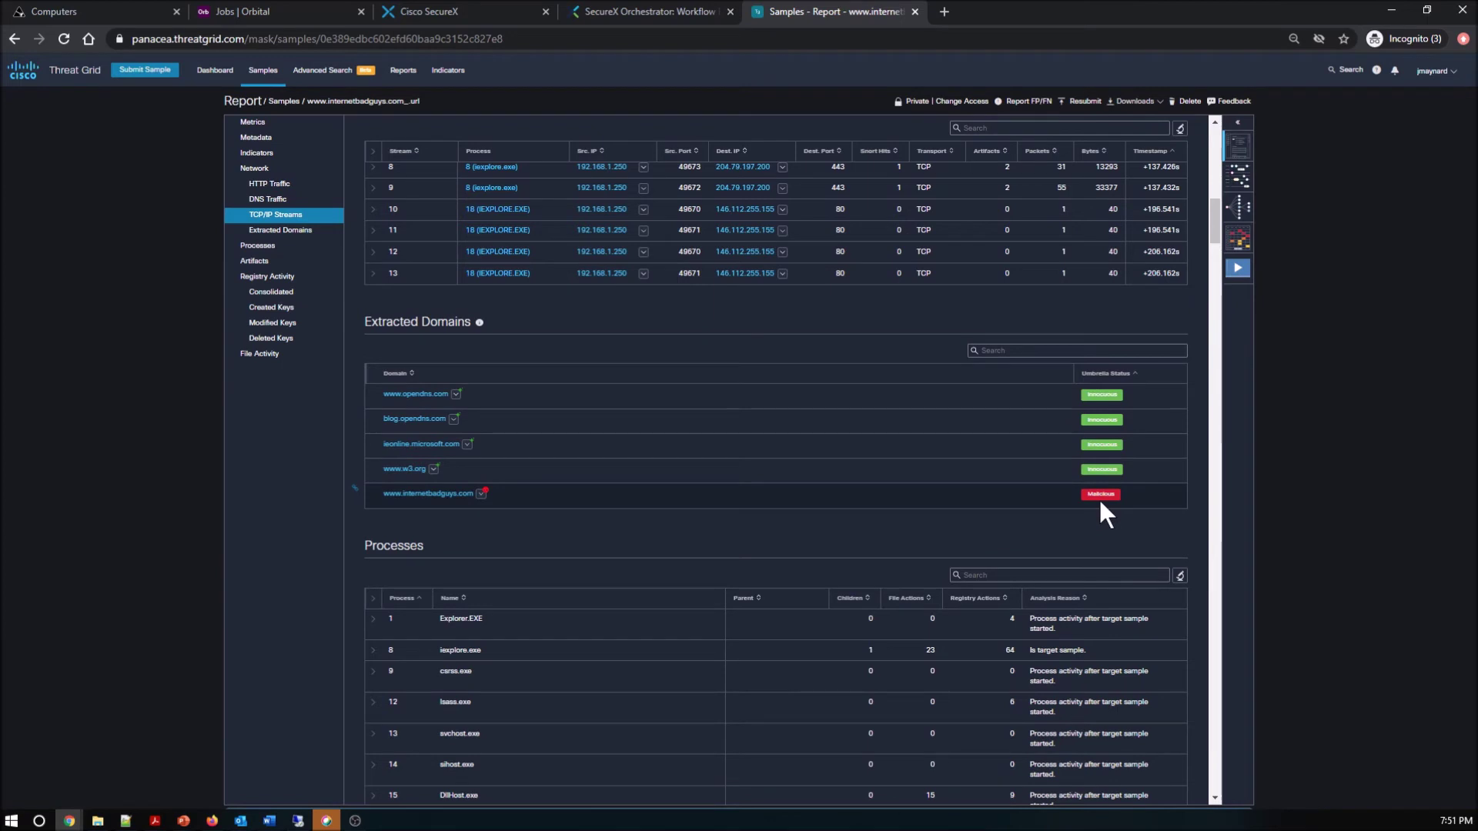
left_click(481, 495)
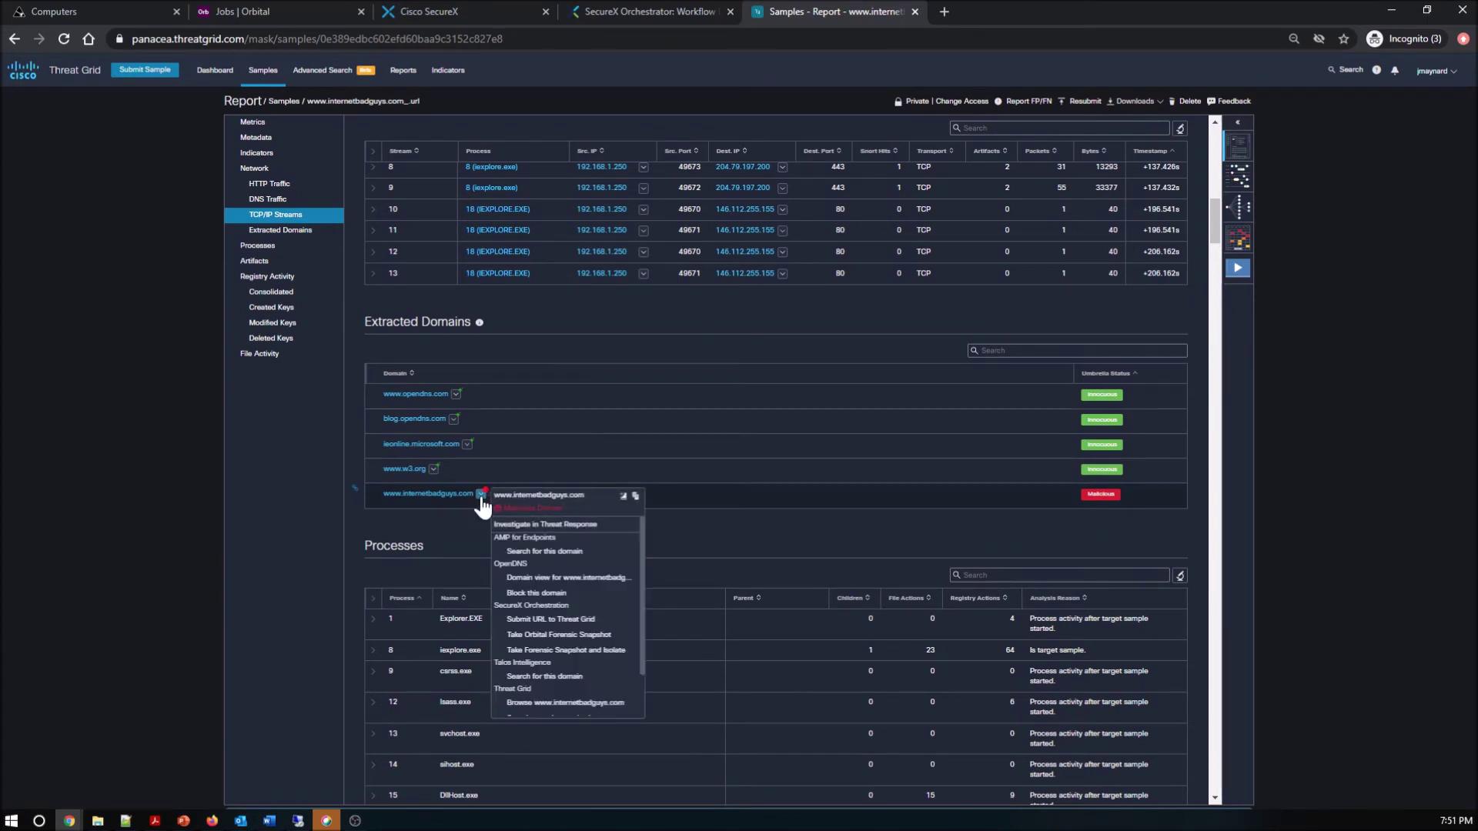
Scroll through the report and show its MITRE ATT&CK summary flagging Command and Control.
scroll(548, 666, "down", 2)
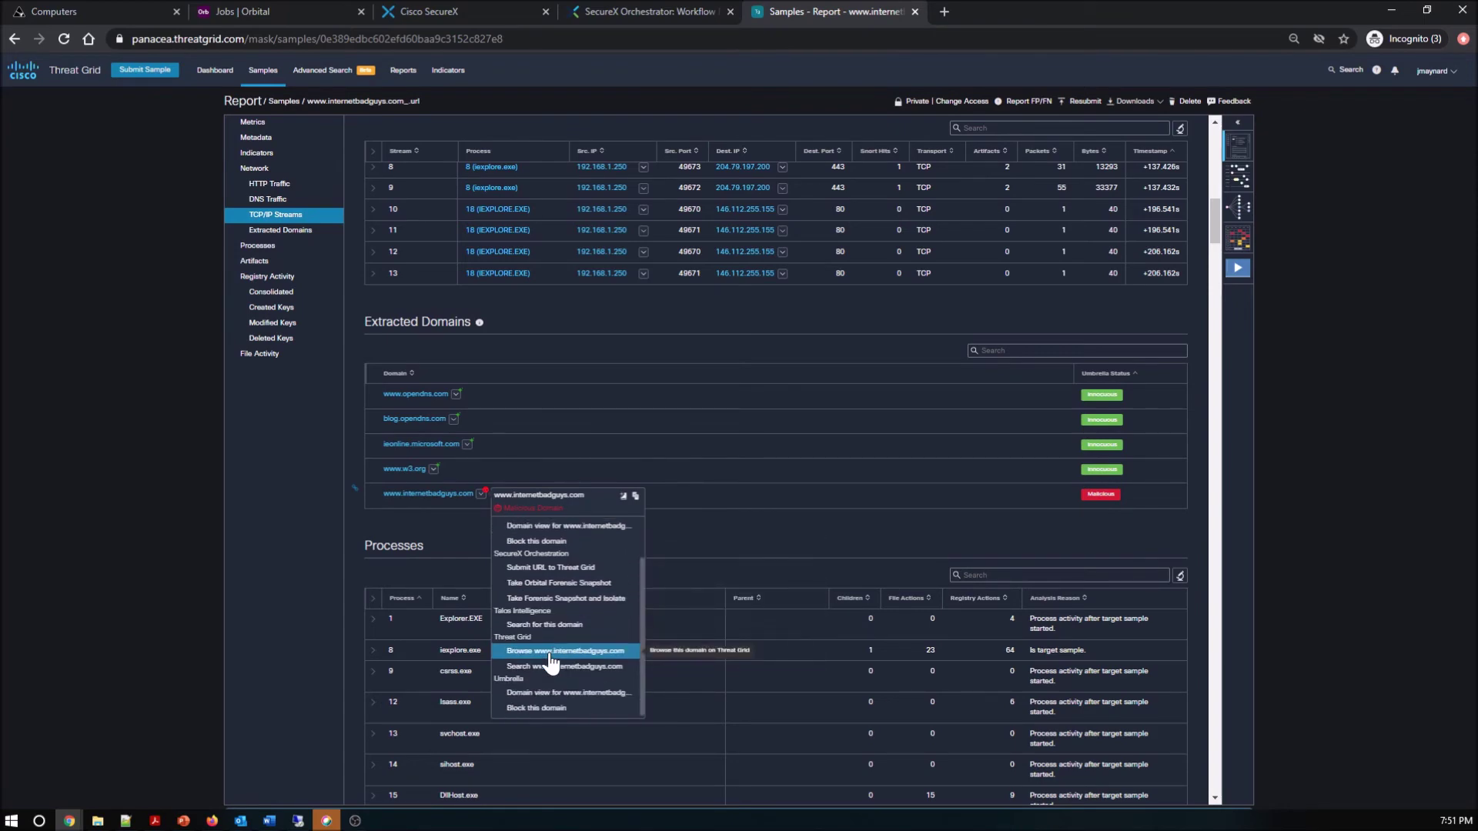
scroll(748, 532, "down", 5)
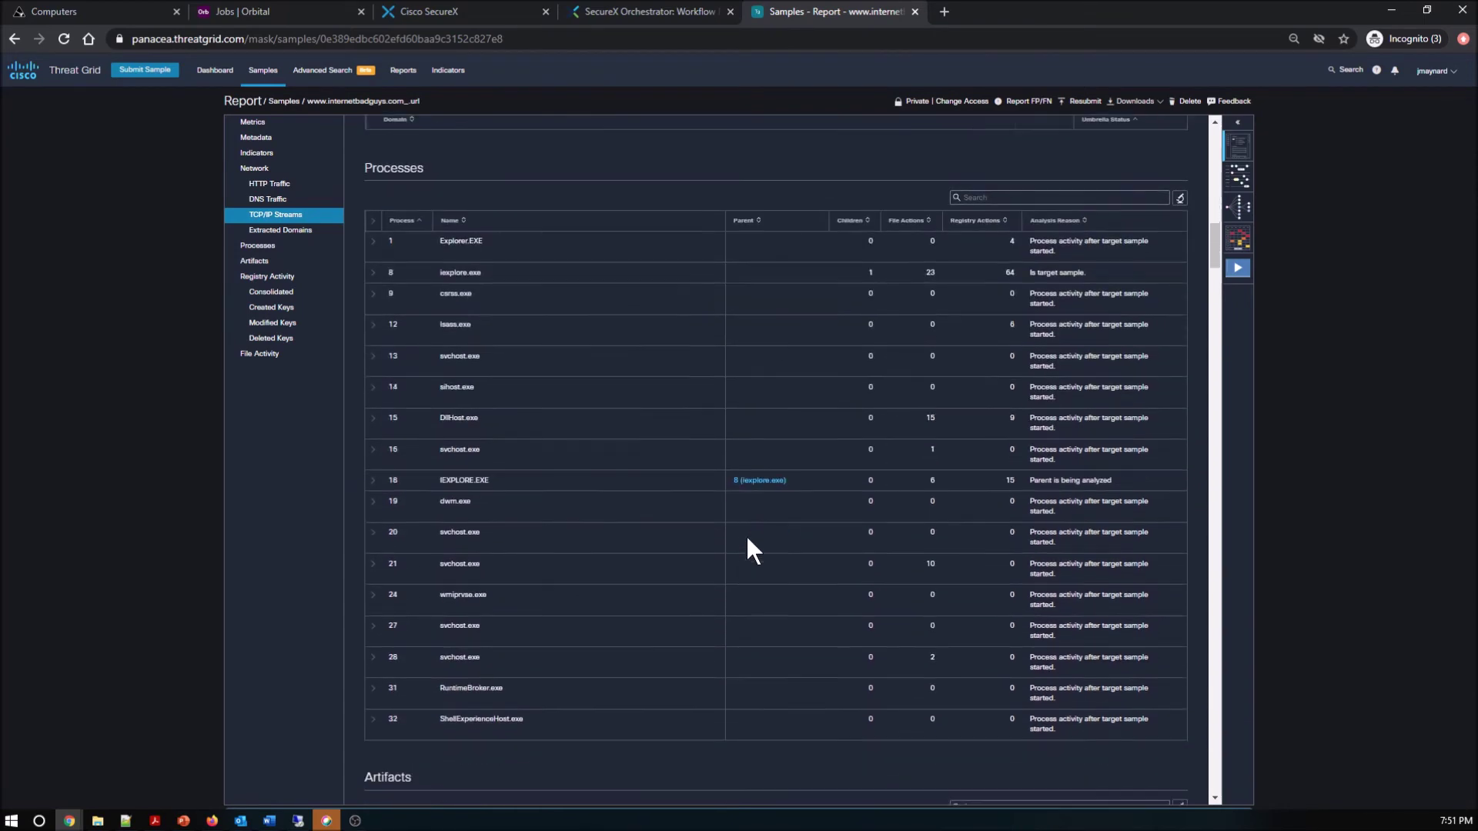
scroll(747, 539, "down", 7)
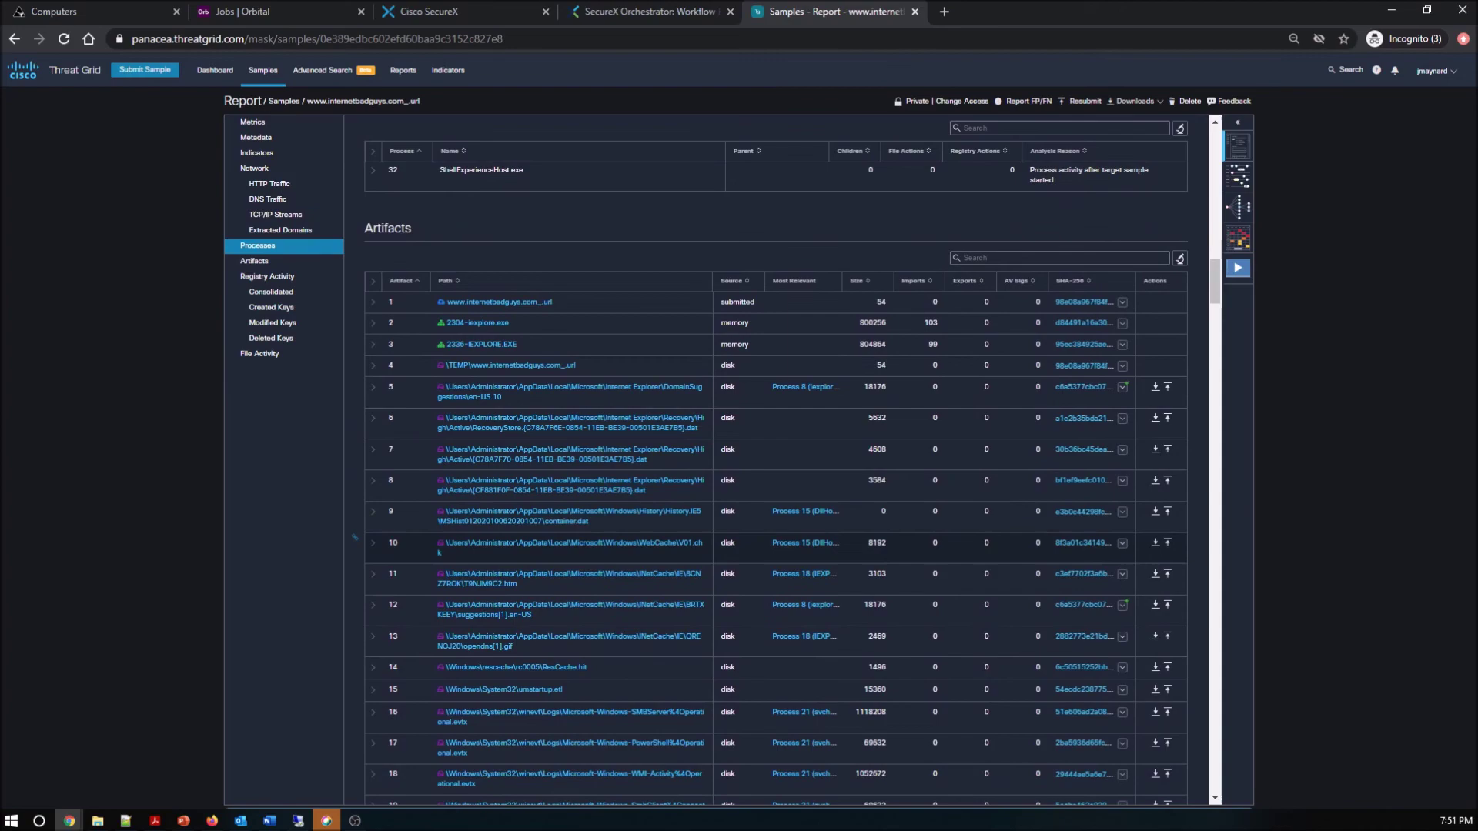
scroll(734, 548, "down", 15)
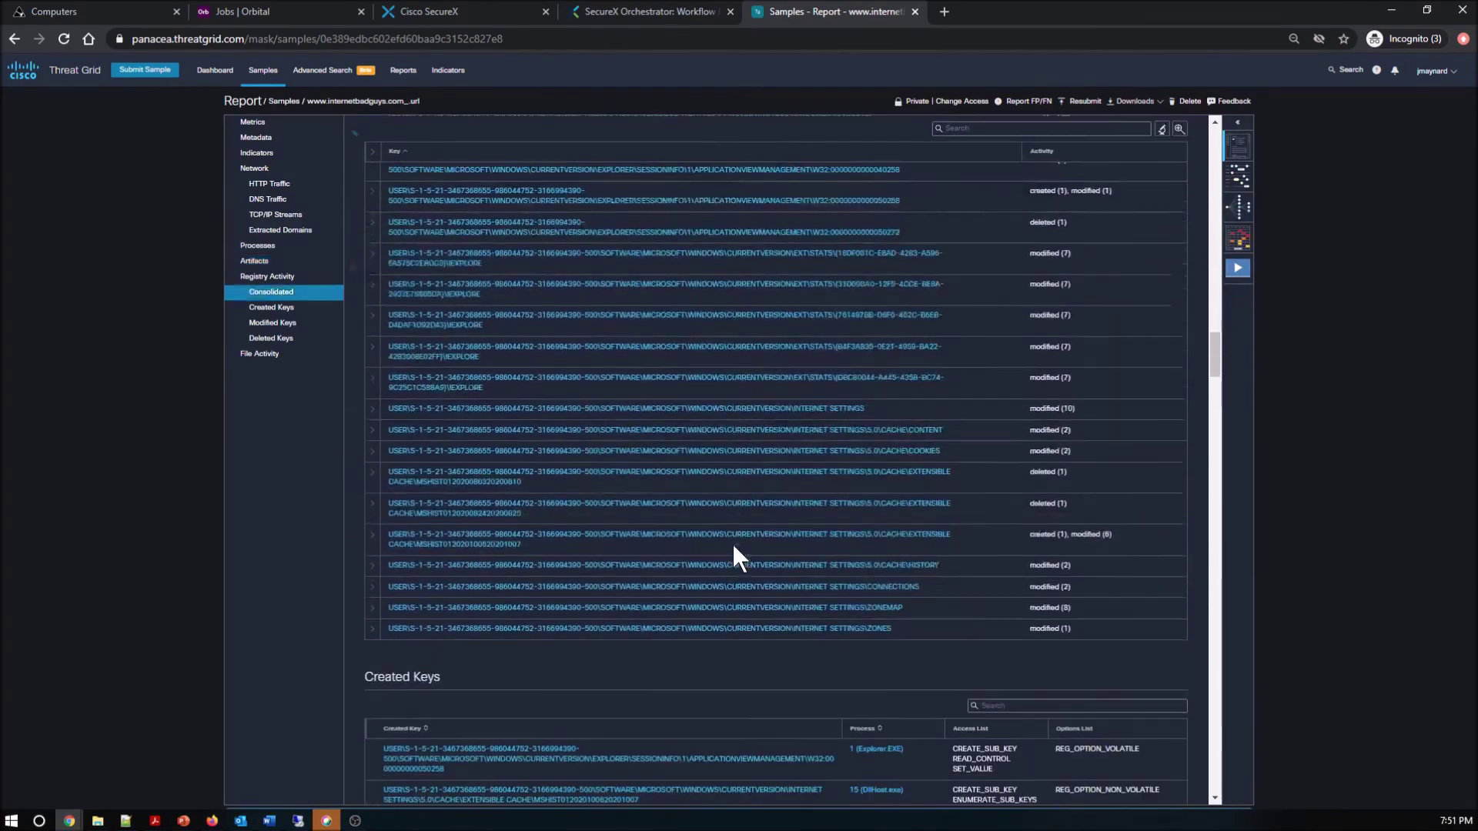
scroll(732, 541, "down", 15)
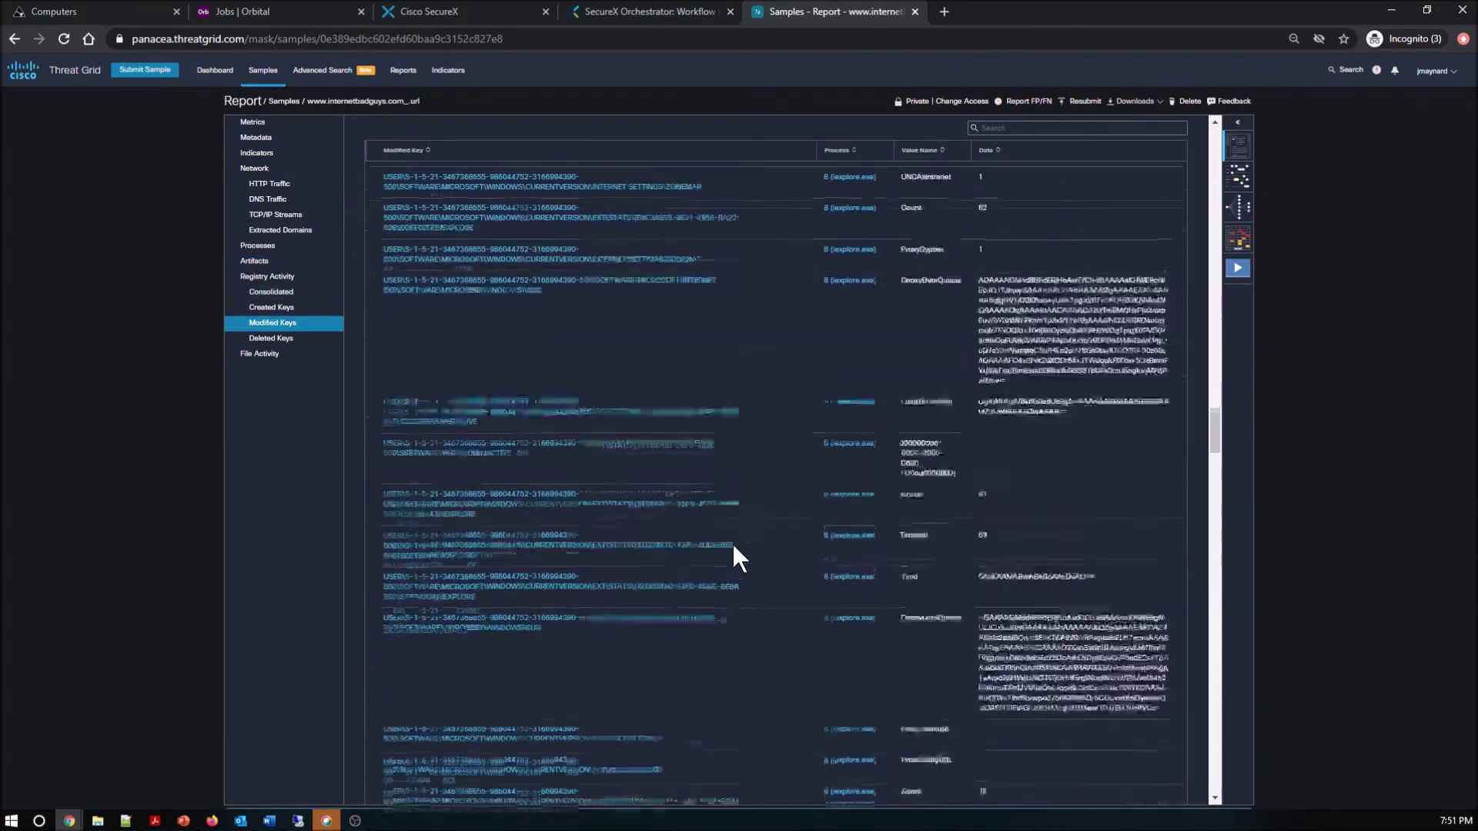
scroll(732, 542, "down", 6)
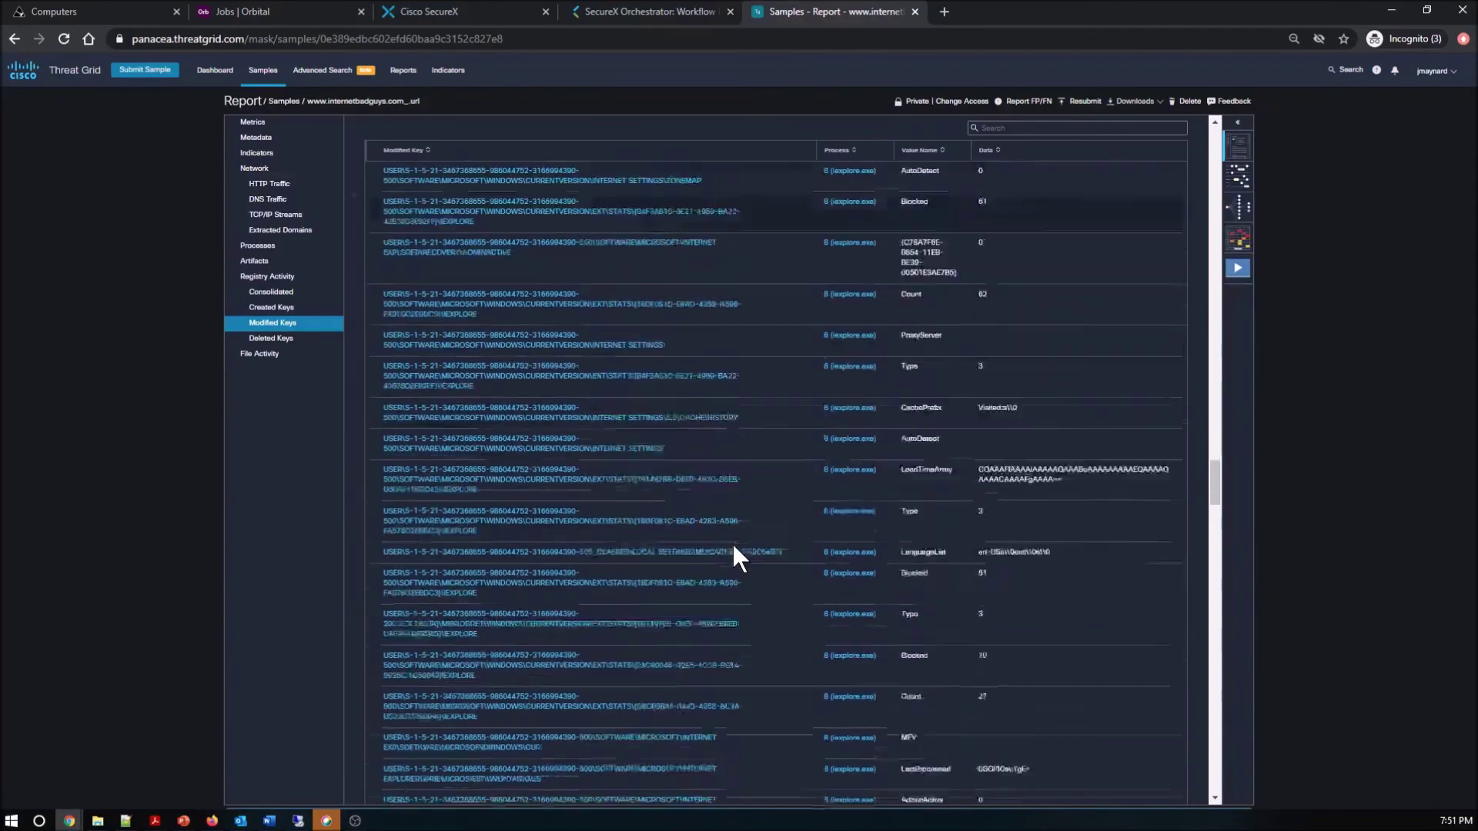
scroll(731, 541, "down", 8)
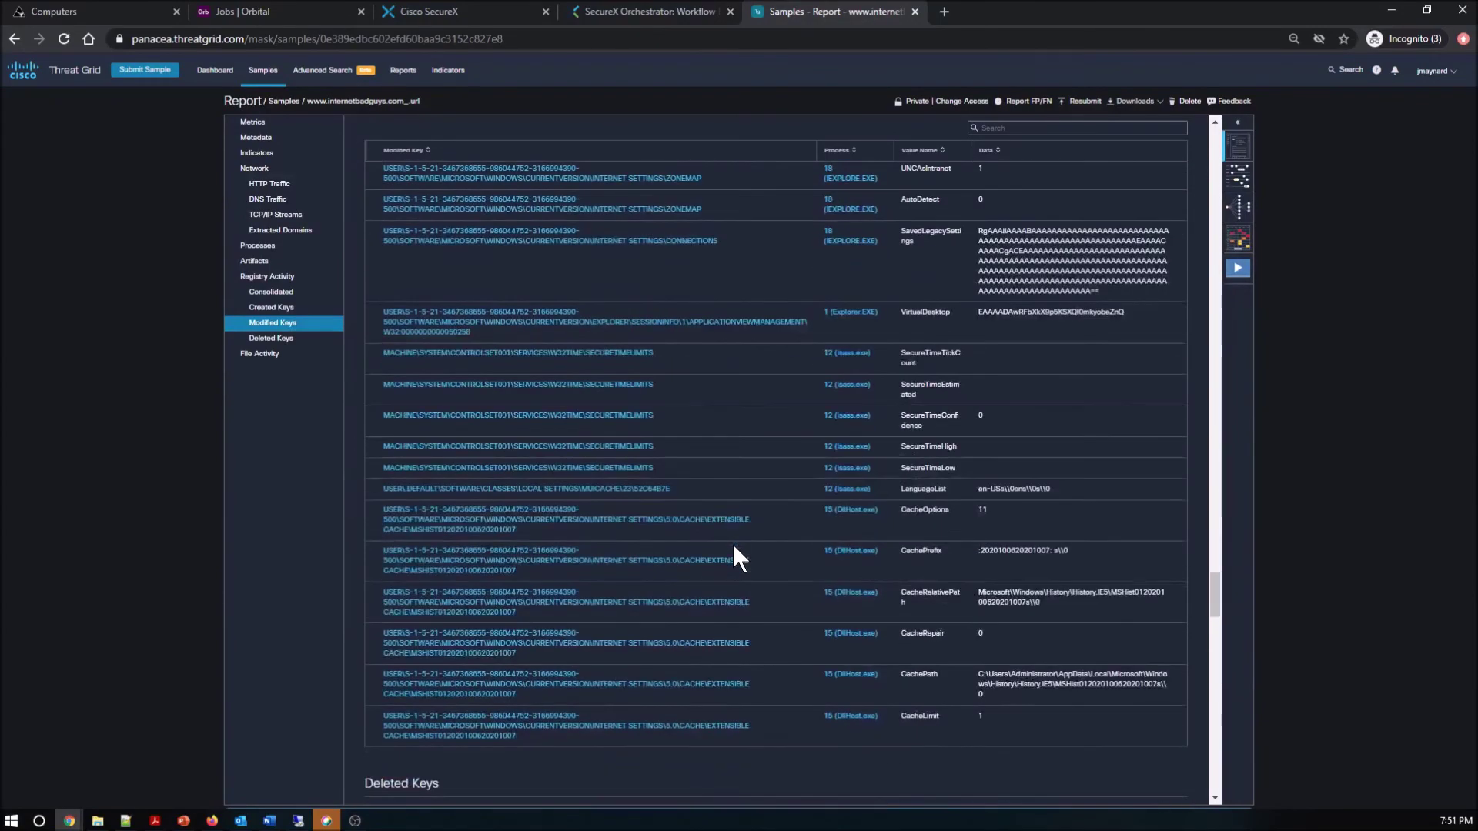
scroll(734, 546, "down", 15)
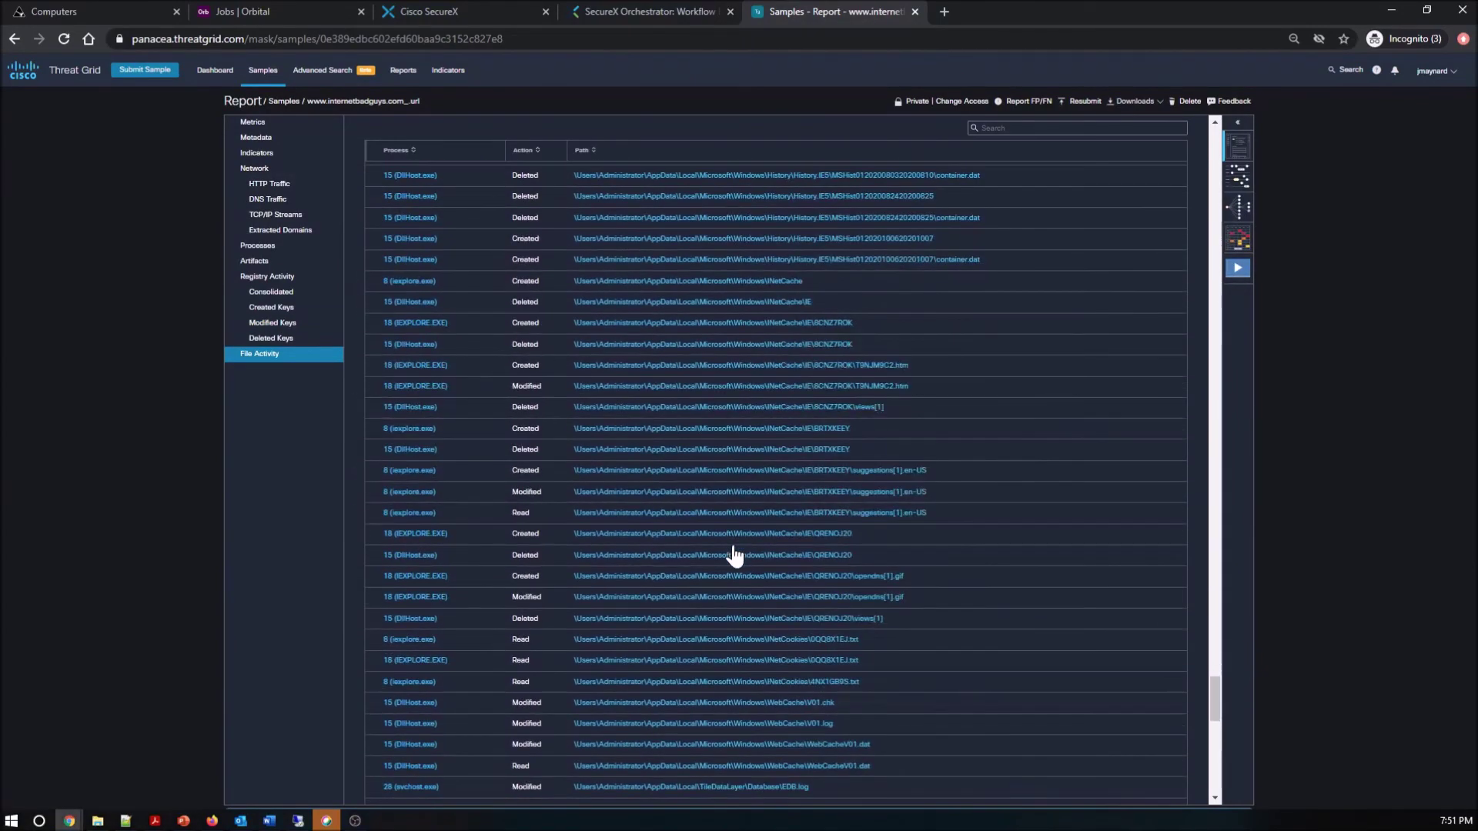
scroll(733, 547, "down", 6)
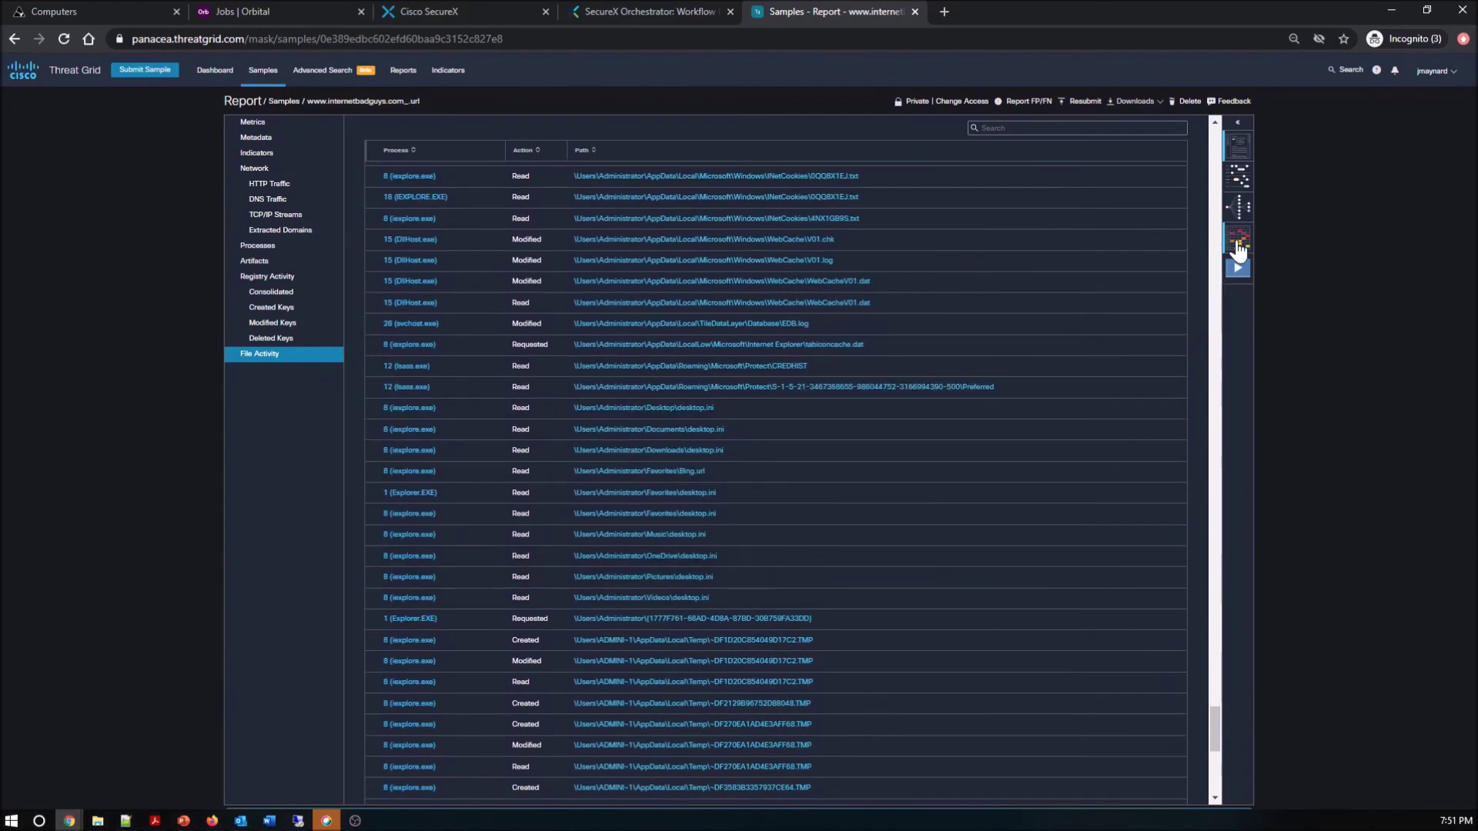
left_click(1237, 248)
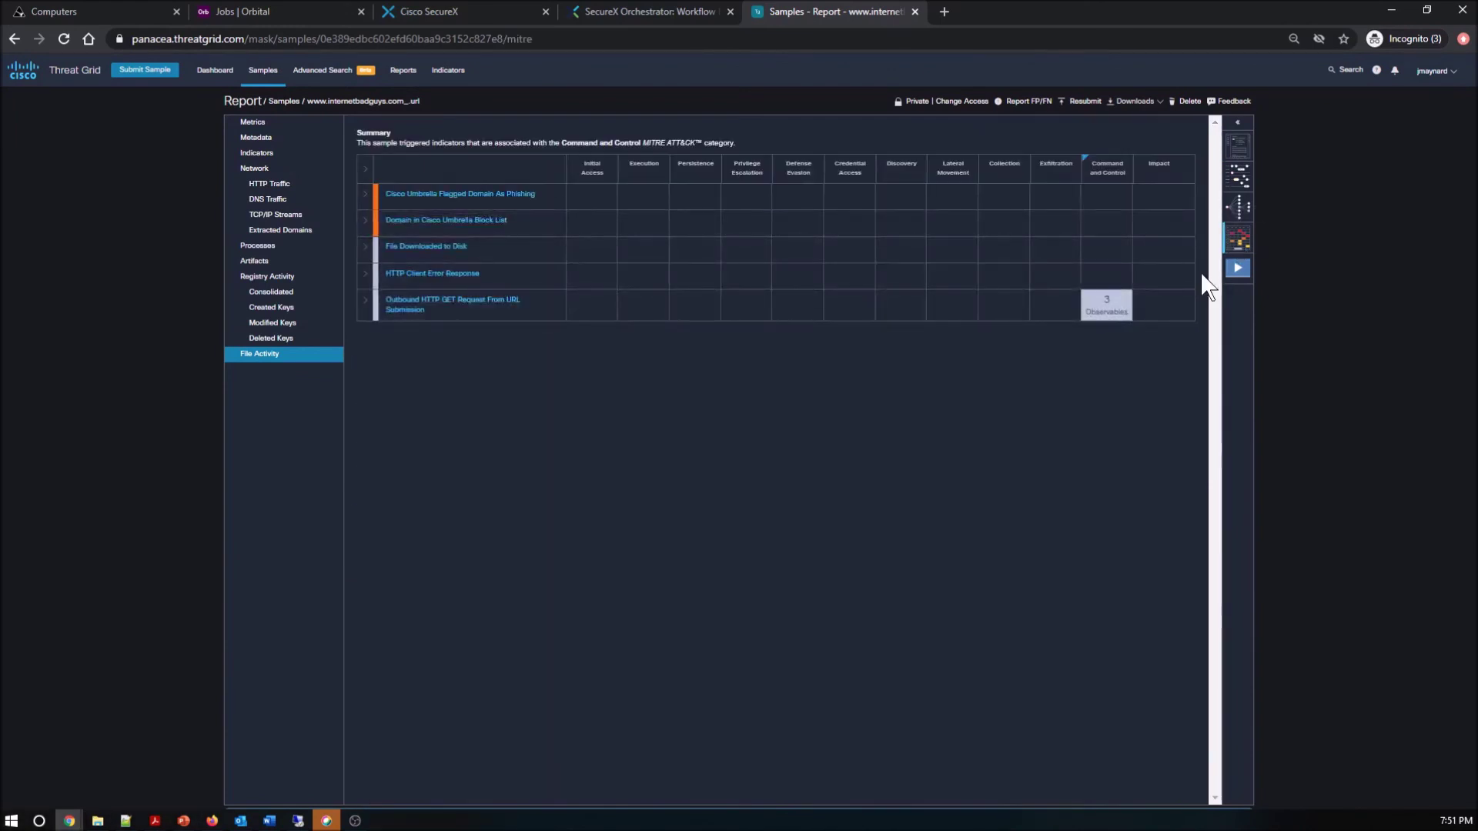
left_click(364, 197)
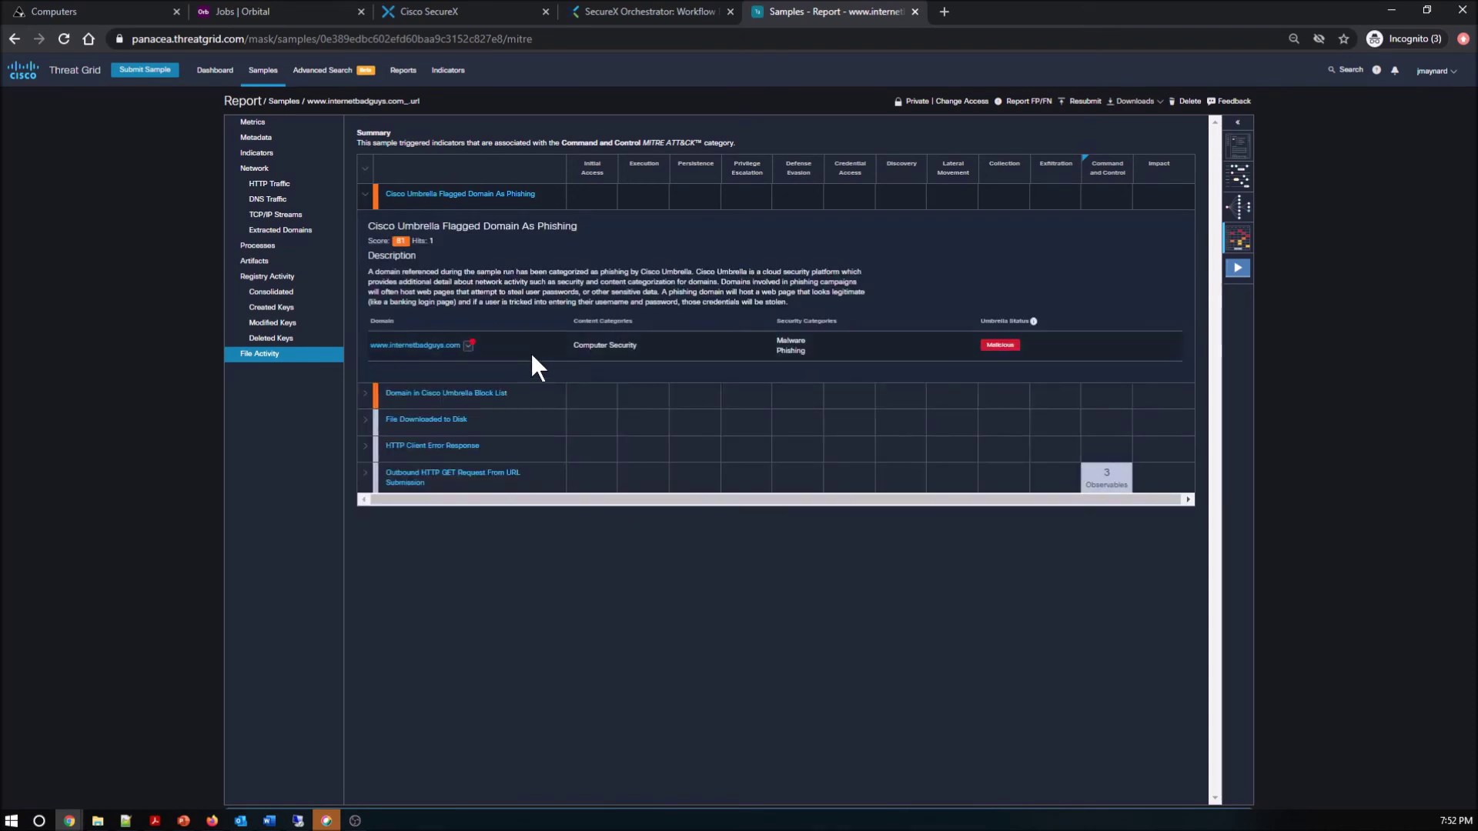
left_click(469, 346)
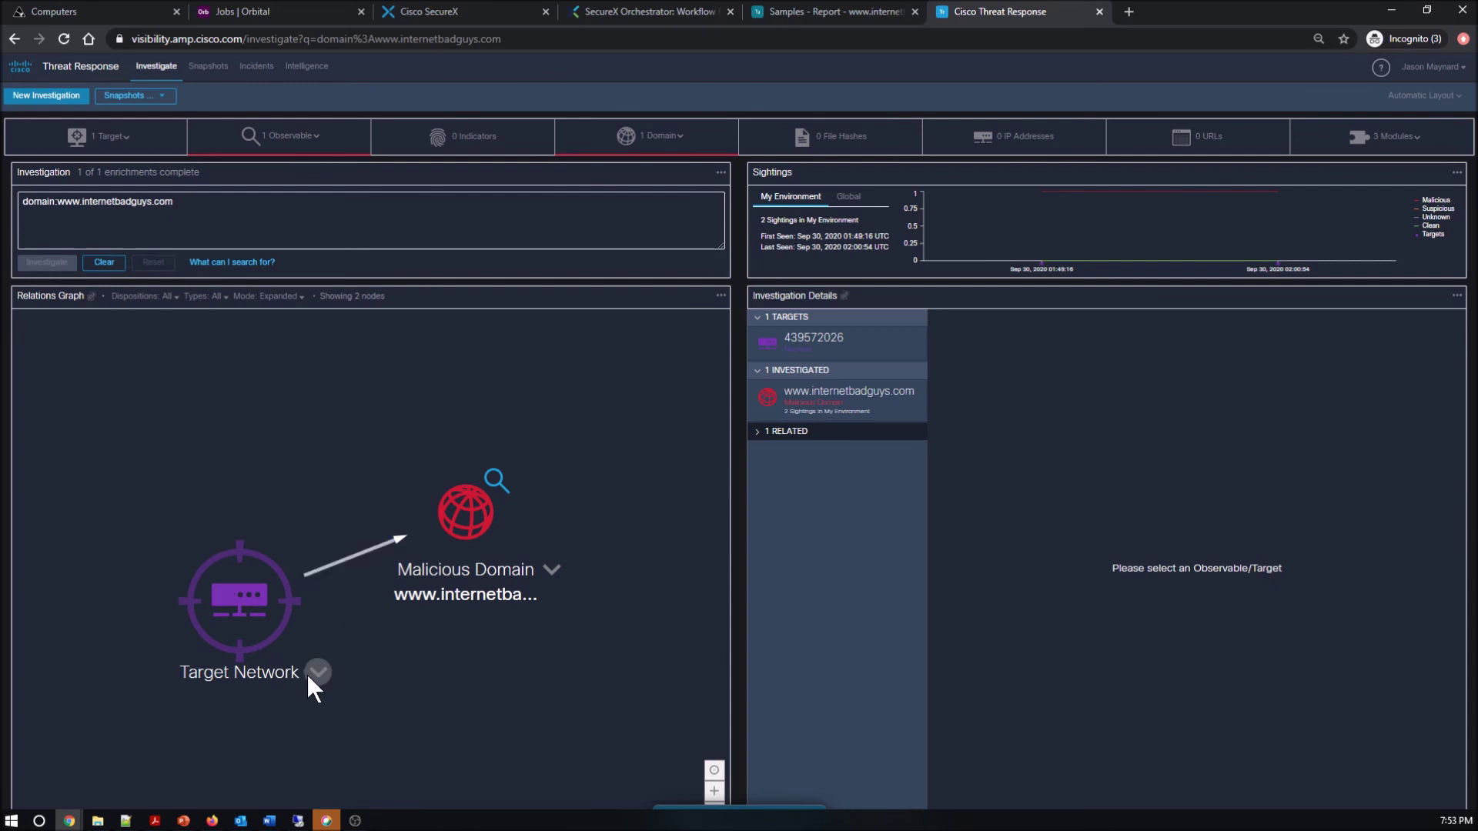
Load the Malicious Domain node's judgements from the Relations Graph and close its menu.
left_click(557, 573)
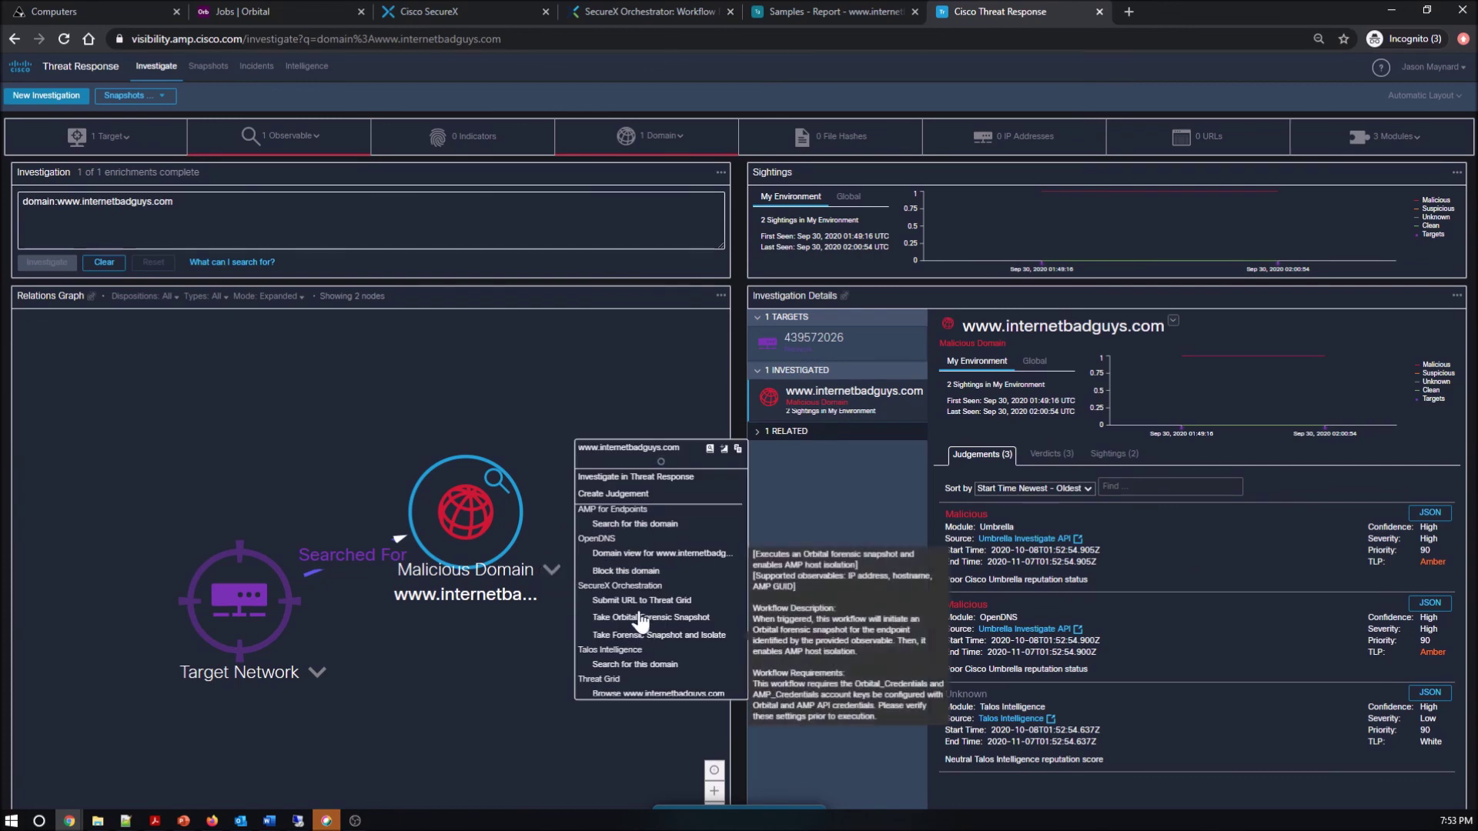
left_click(623, 372)
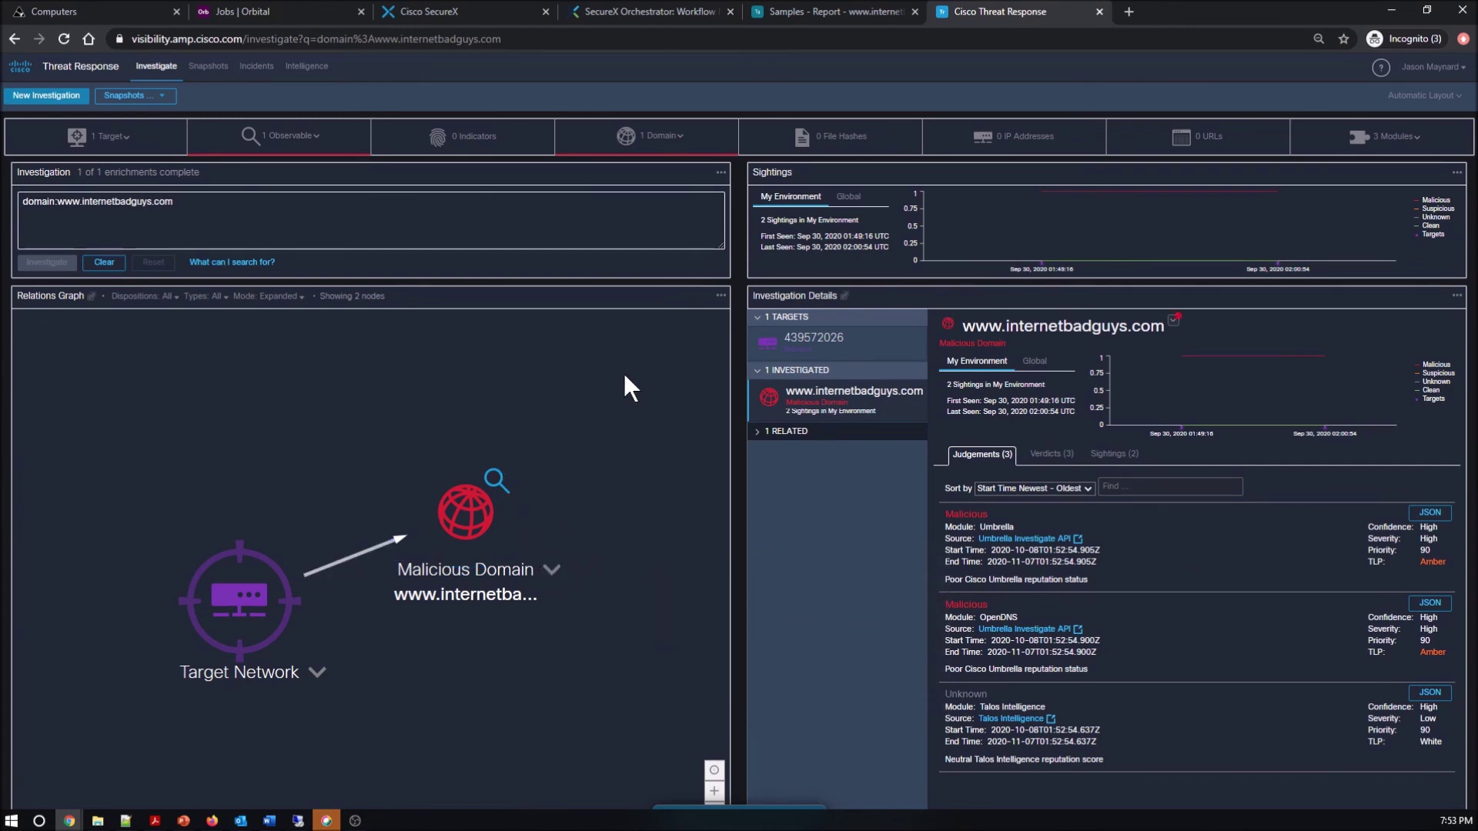